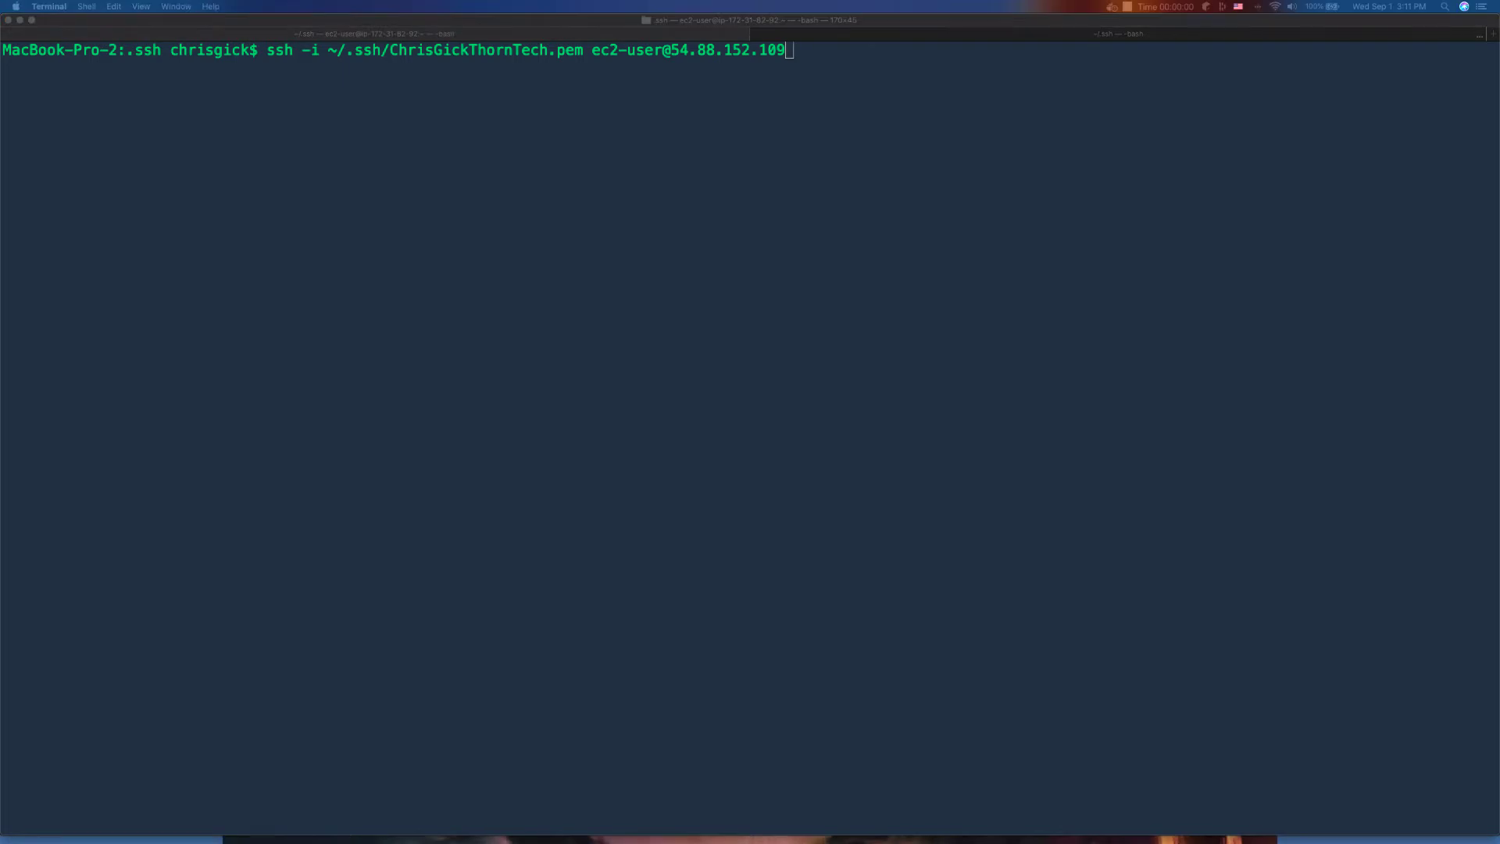
Connect over SSH to the SFTP Gateway 2.0 server and reach its remote shell
click(1292, 402)
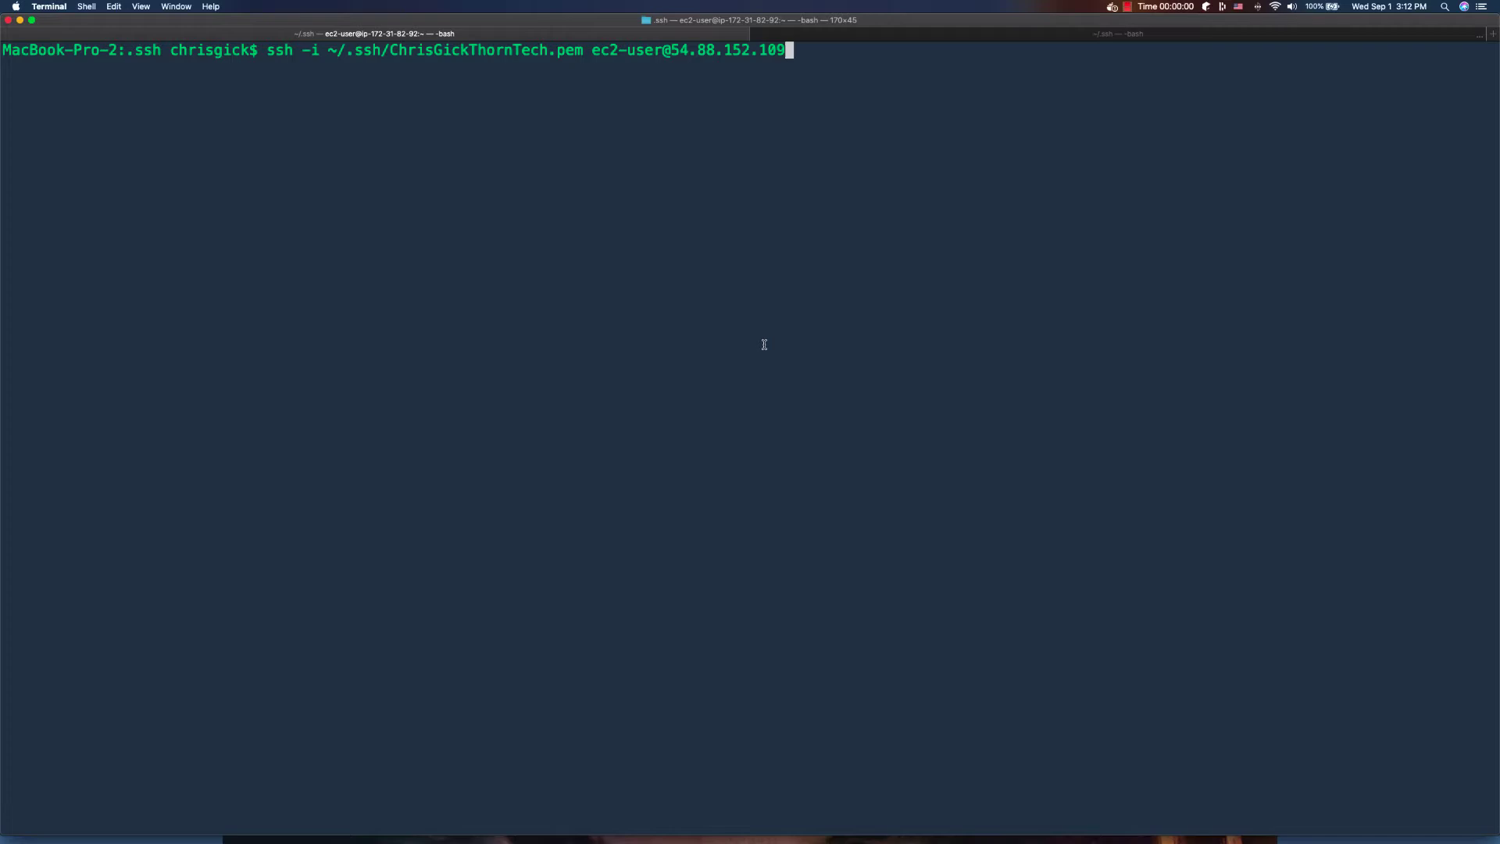
key(Return)
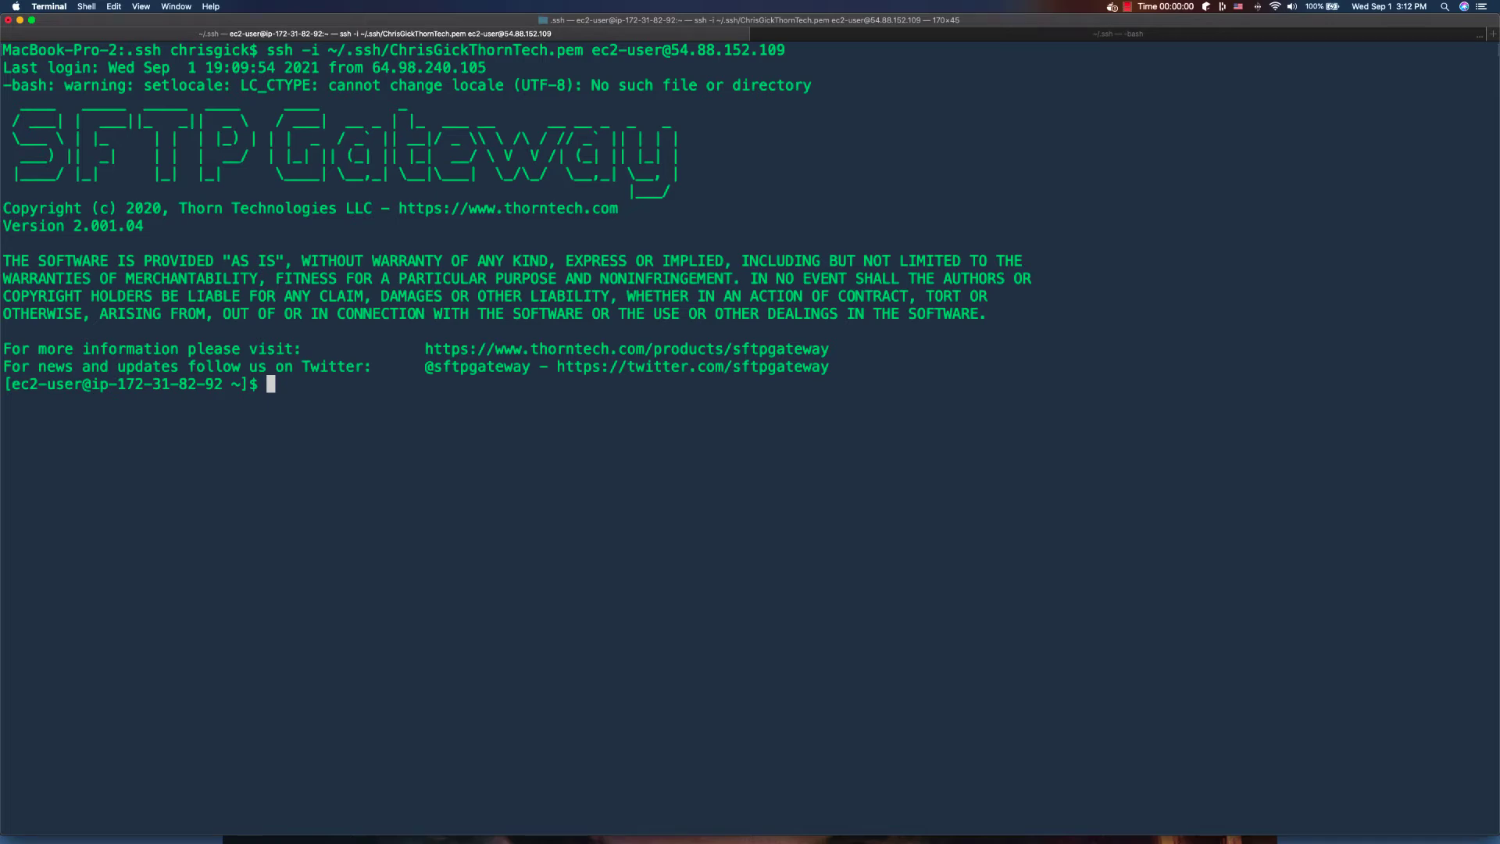
text(wget )
text(http)
text(://)
text(www)
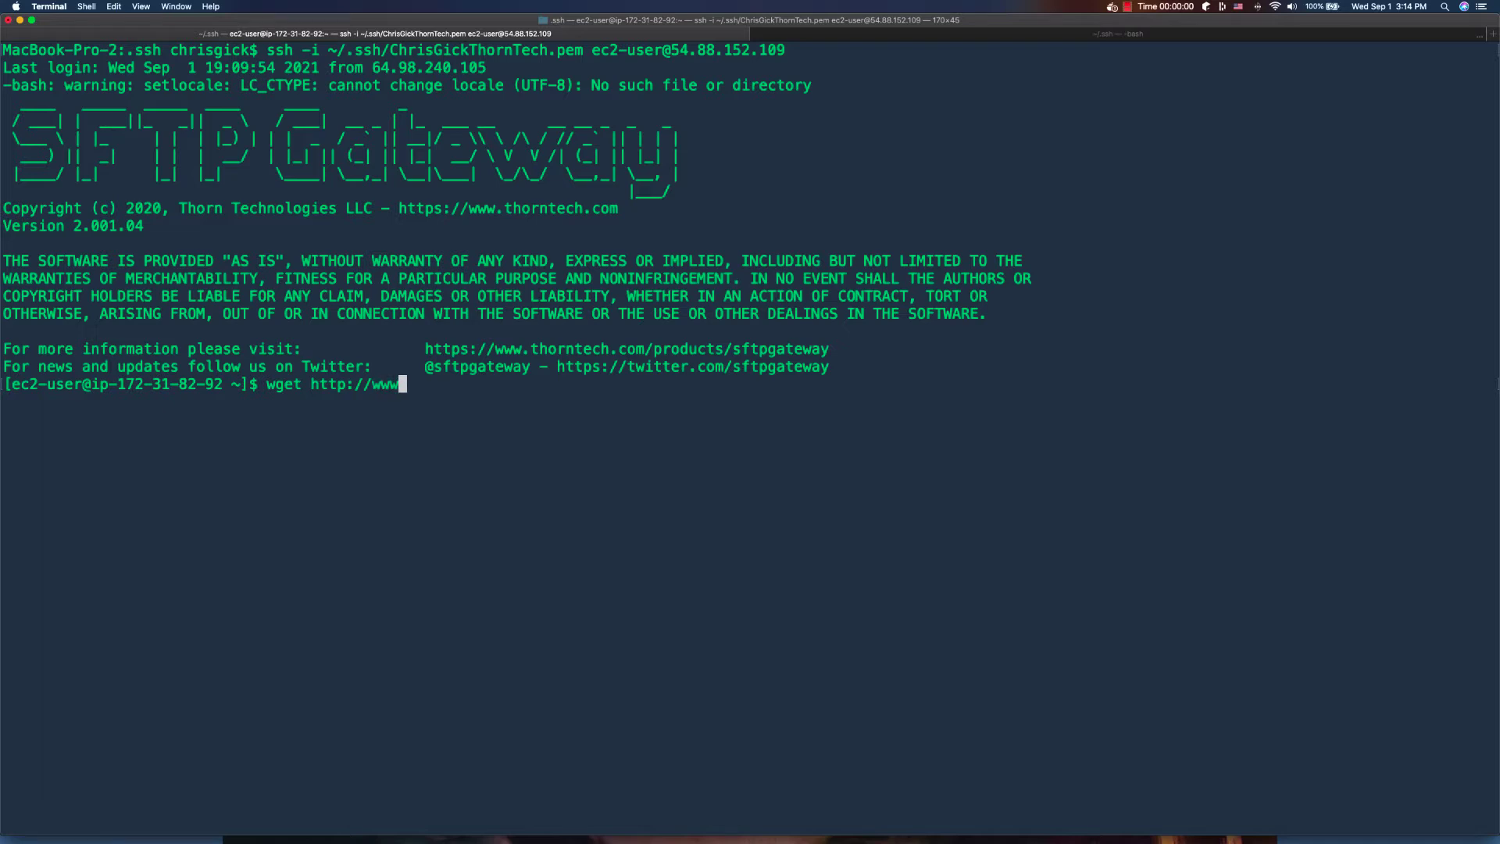
text(.sftpgat)
text(eway.com)
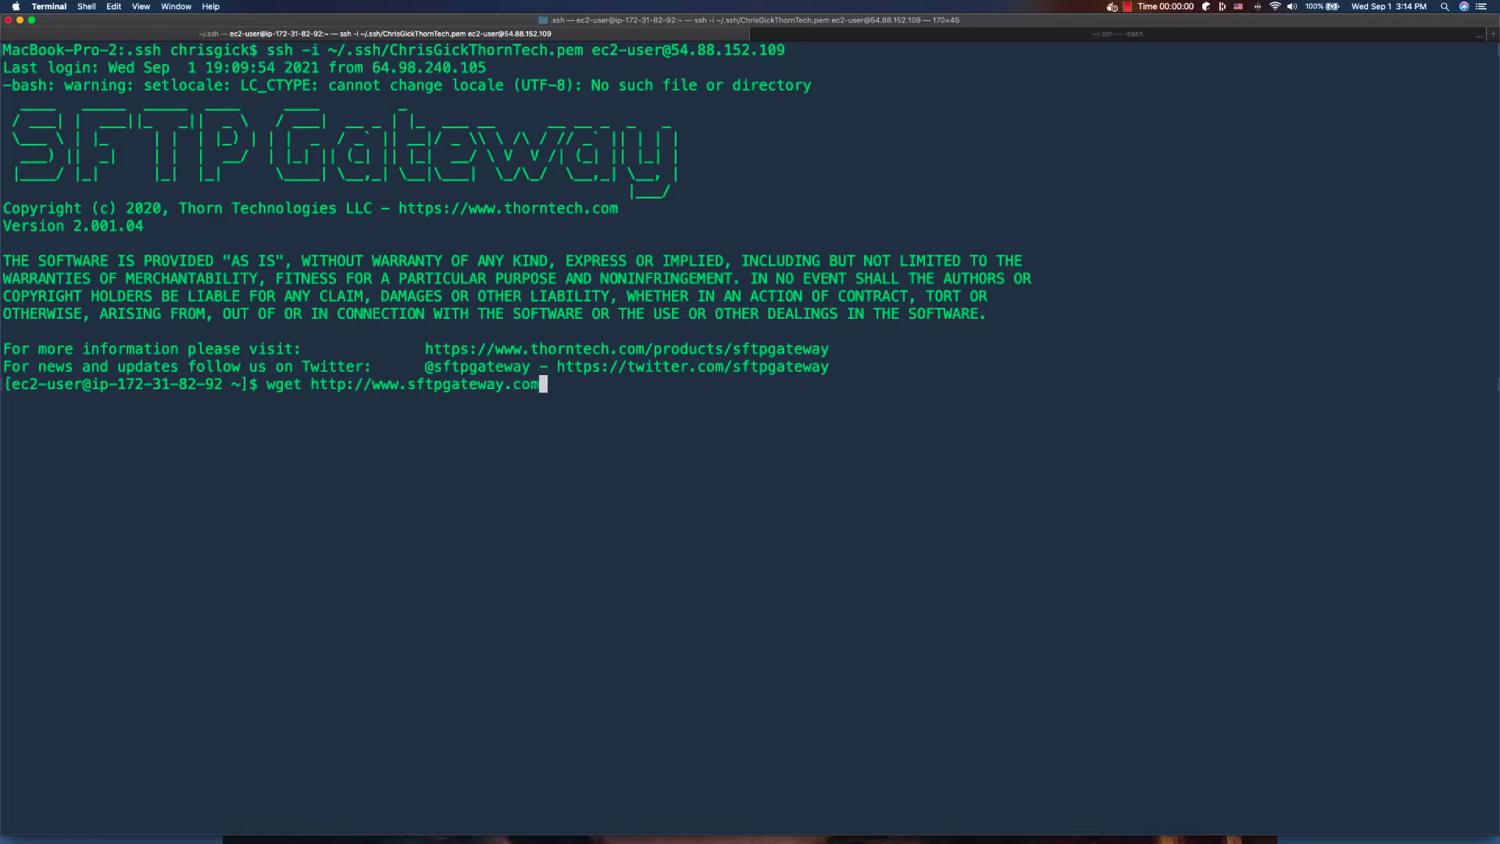
text(/backu)
text(p-and-re)
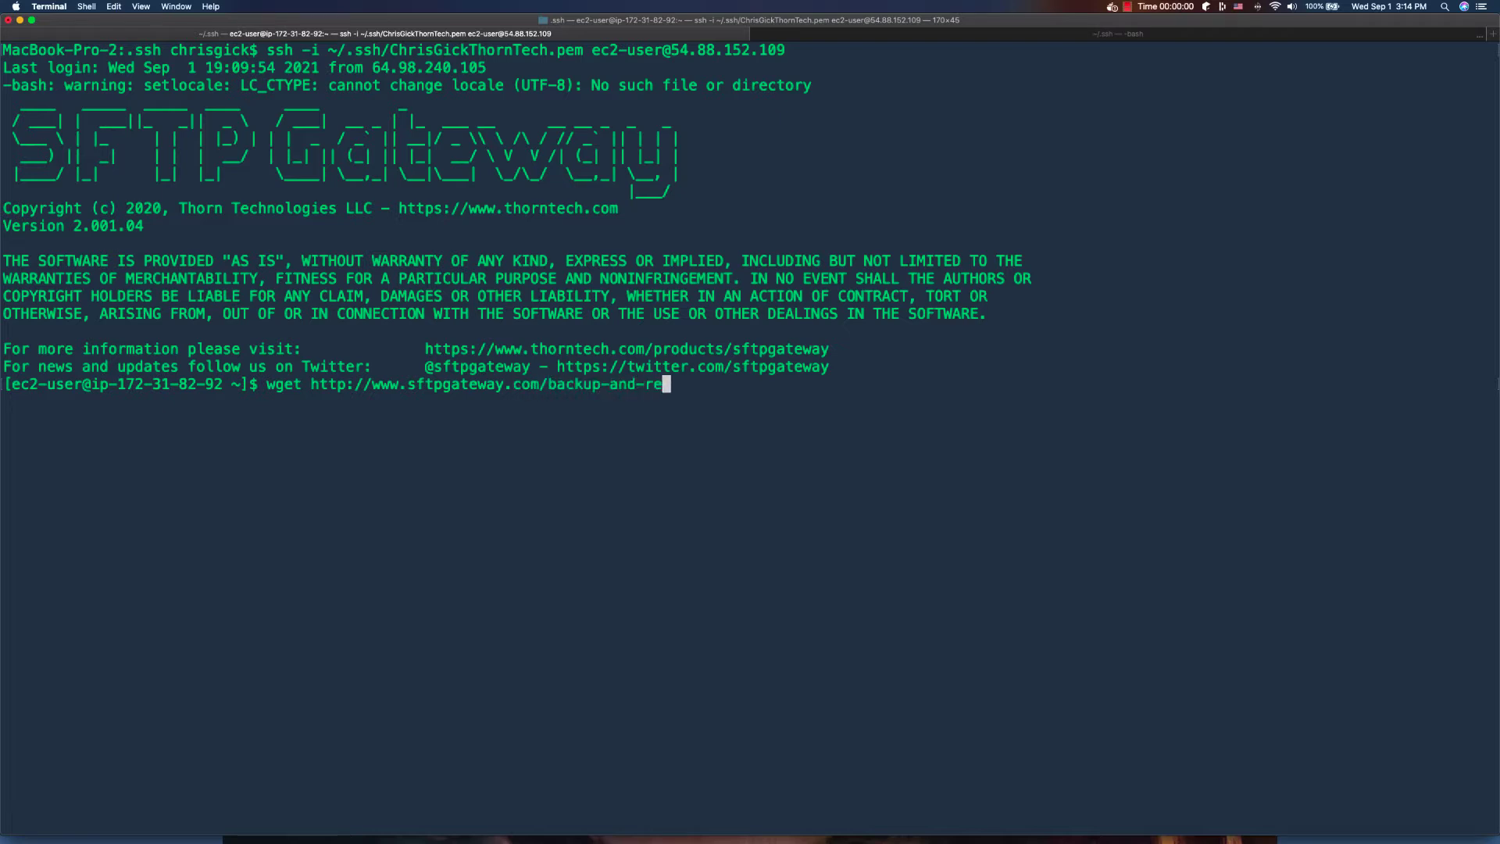
text(covery/)
text(backup.)
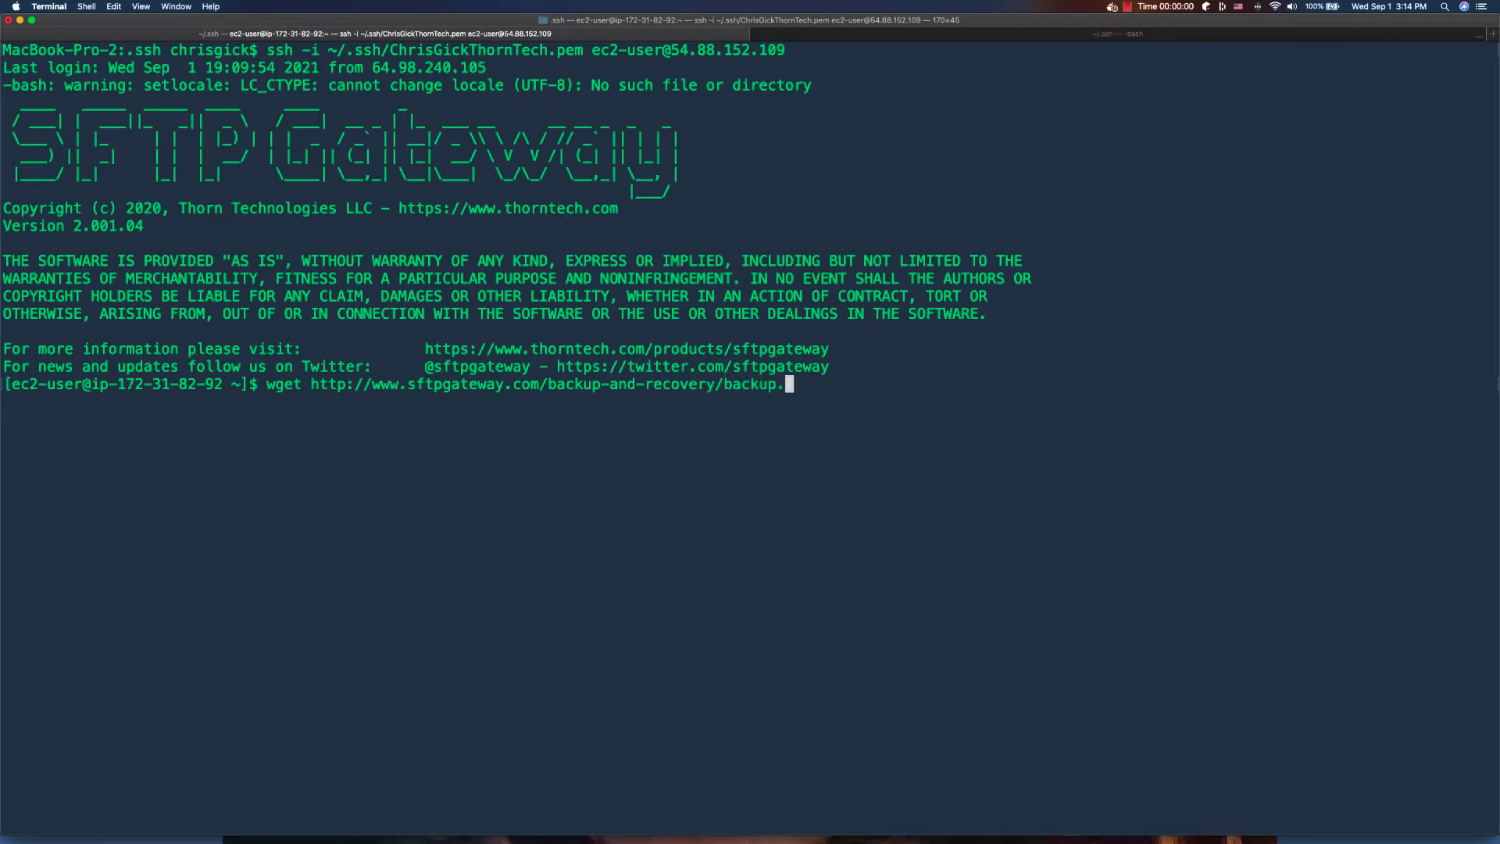
text(py)
key(Return)
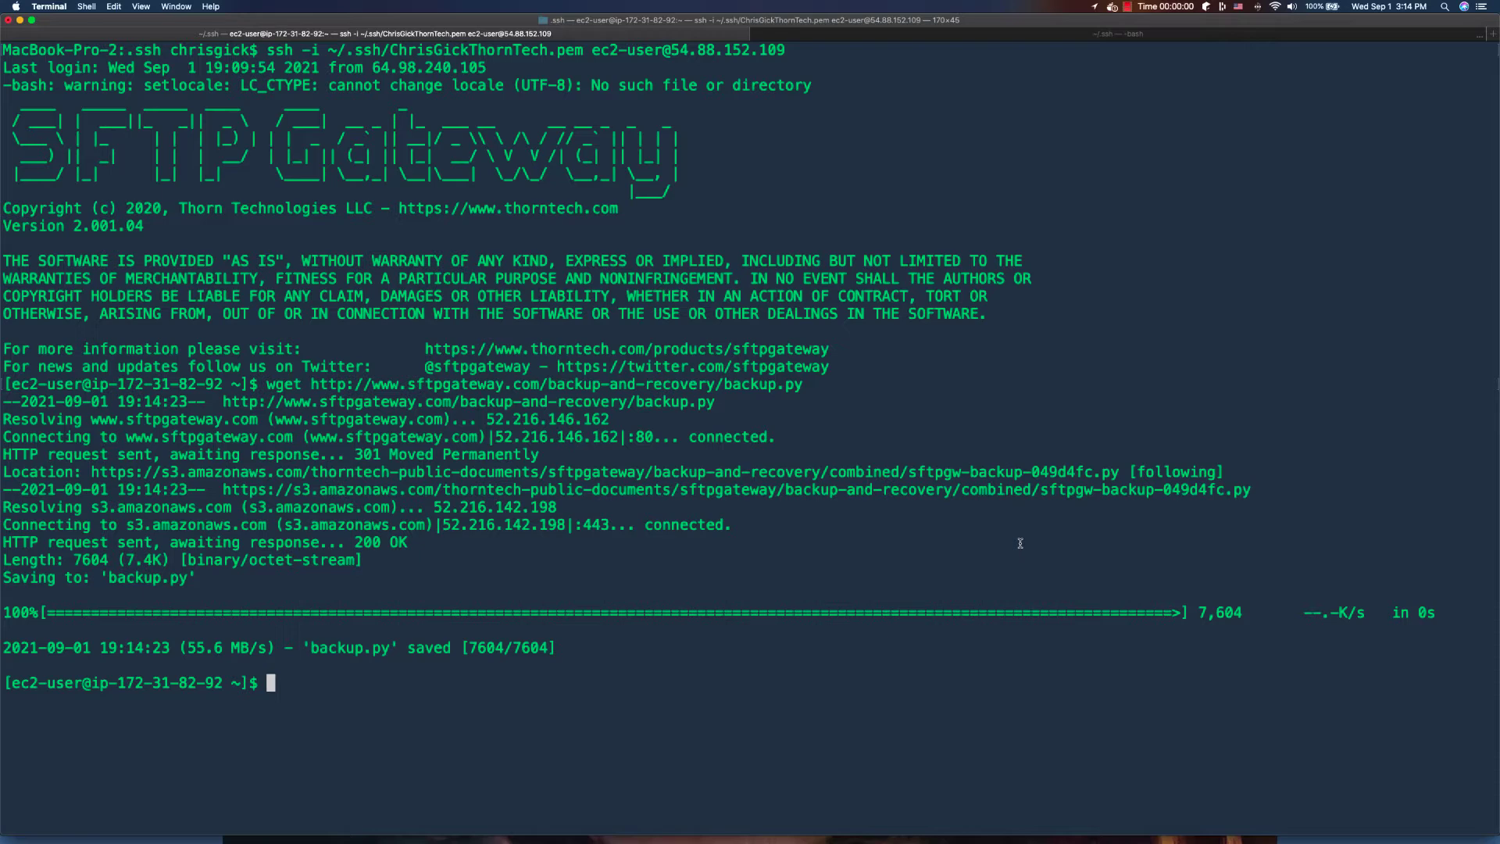
text(sudo py)
text(thon backu)
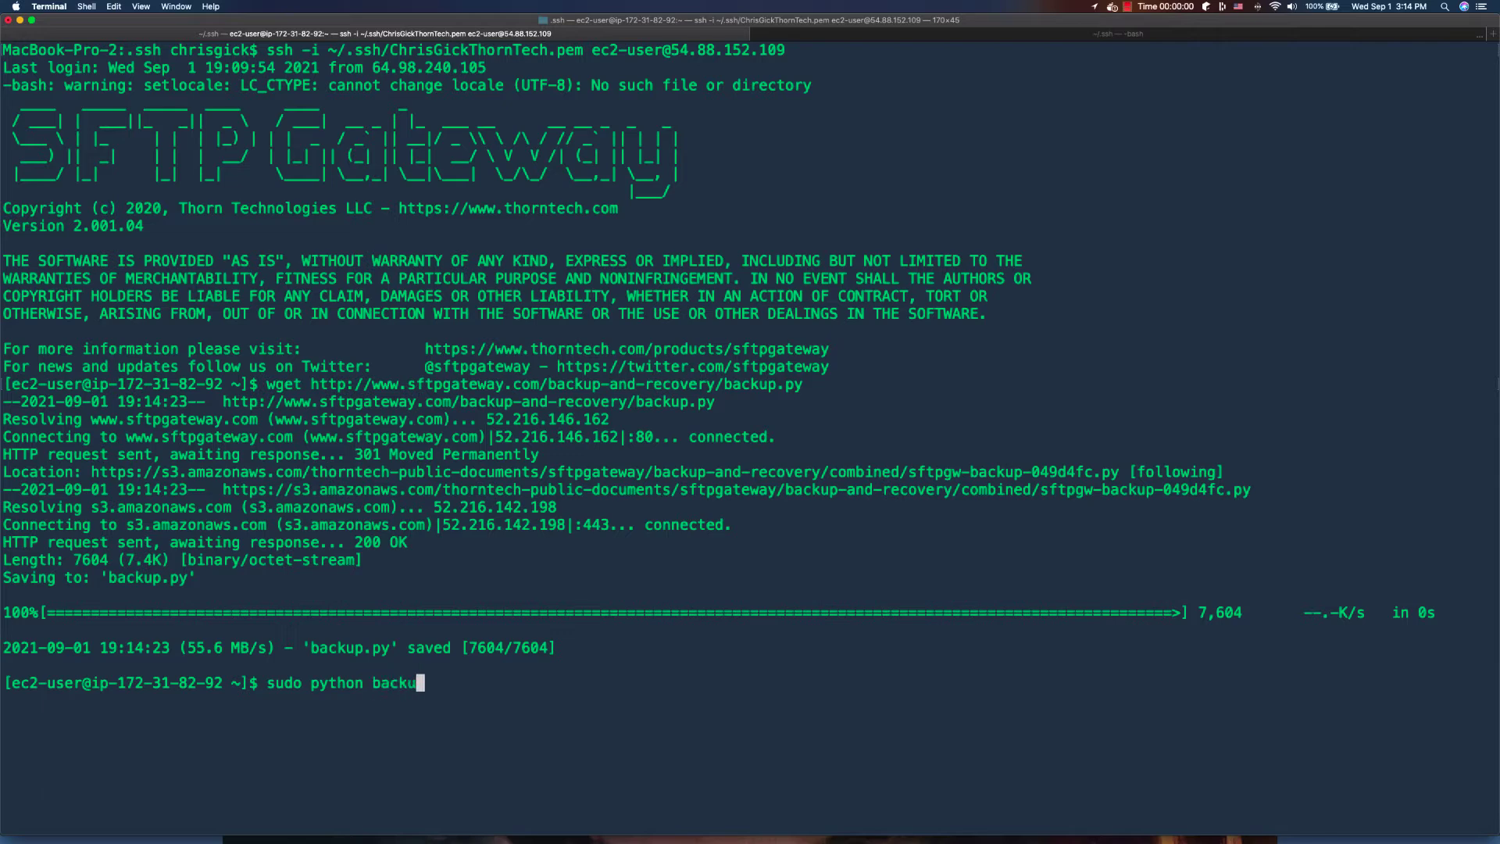
text(p.py)
Run backup.py with sudo and list /opt/sftpgw/backups to confirm the new archive
key(Return)
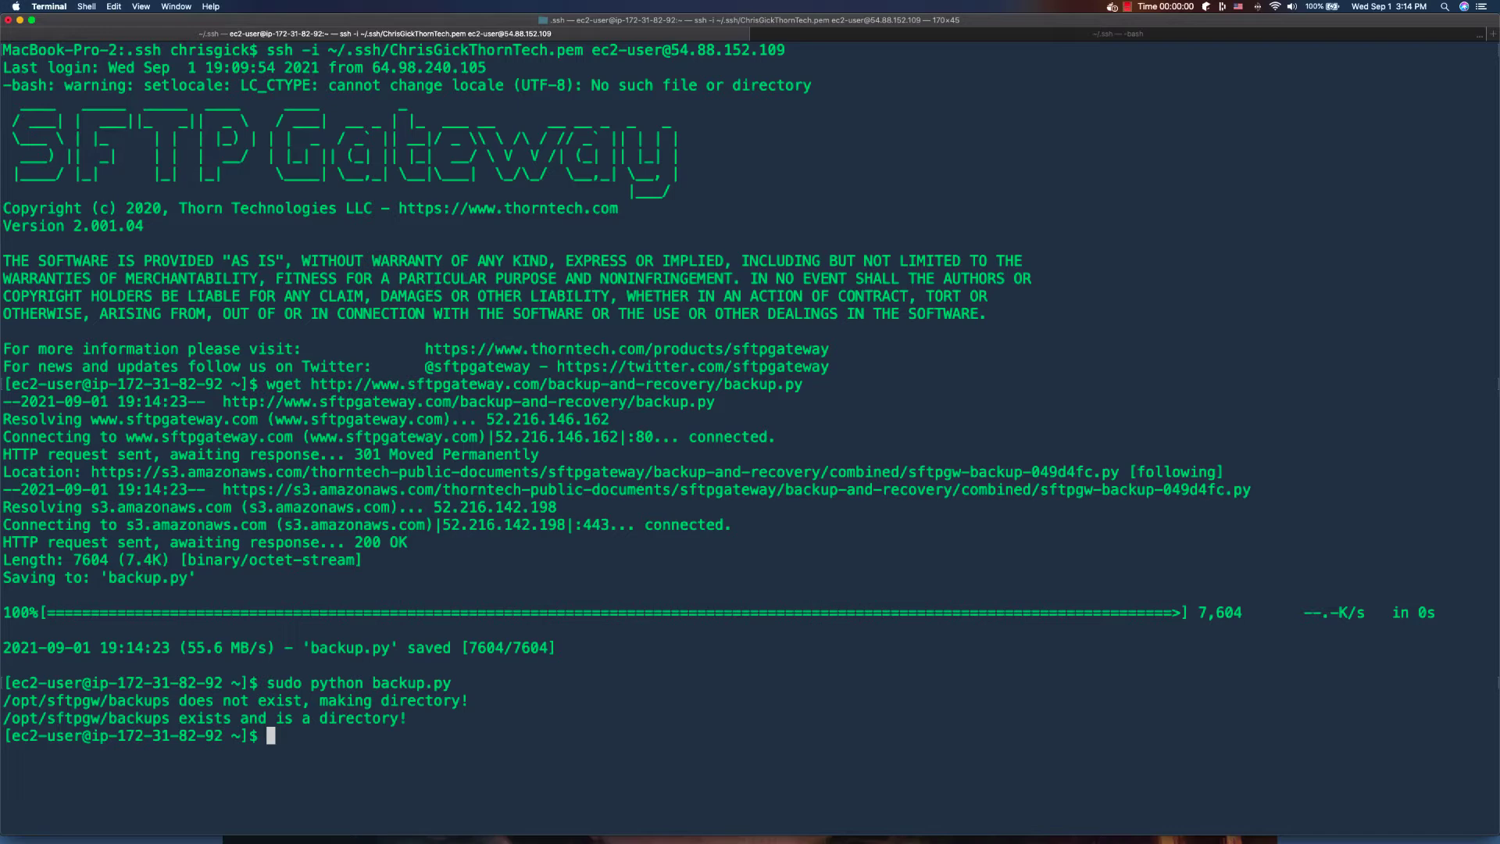
text(ls)
text( /opt/)
text(sftpgw/)
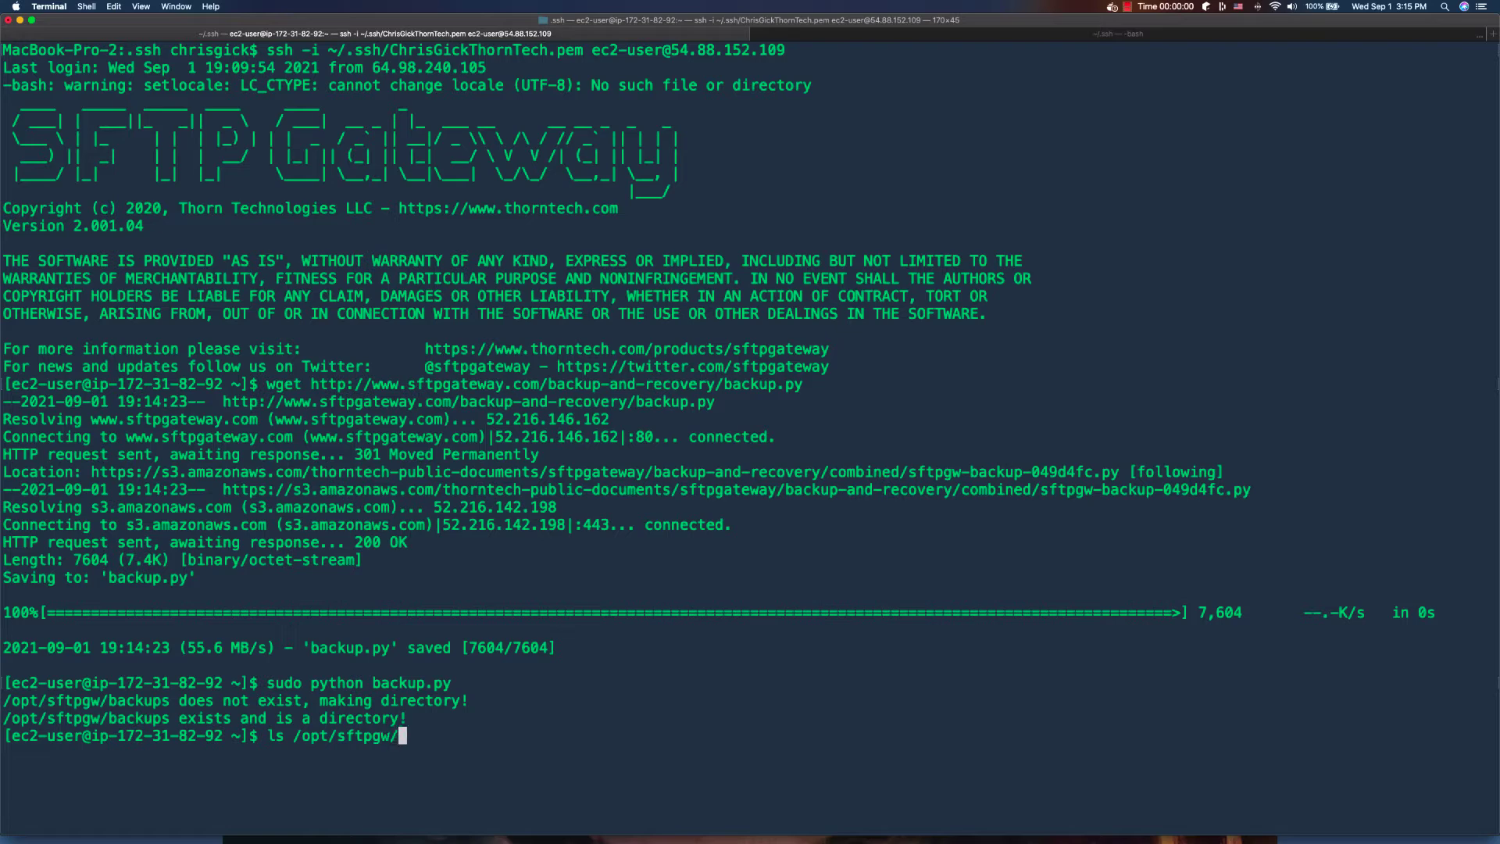
text(backup)
key(BackSpace)
text(ps)
key(Return)
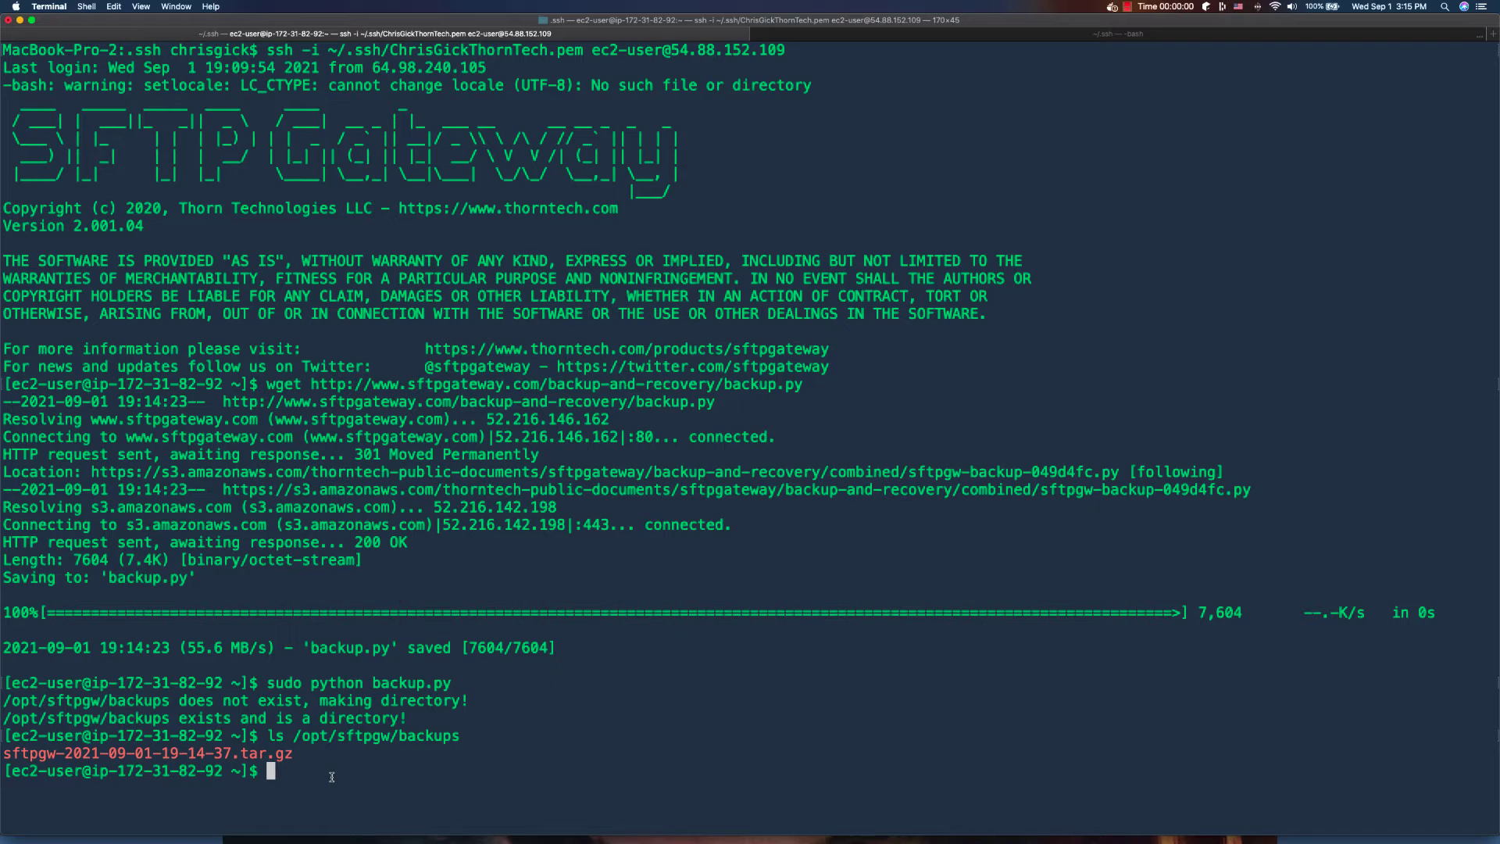
text(cp -)
text(a )
text(/)
text(opt/sft)
text(pgw/bac)
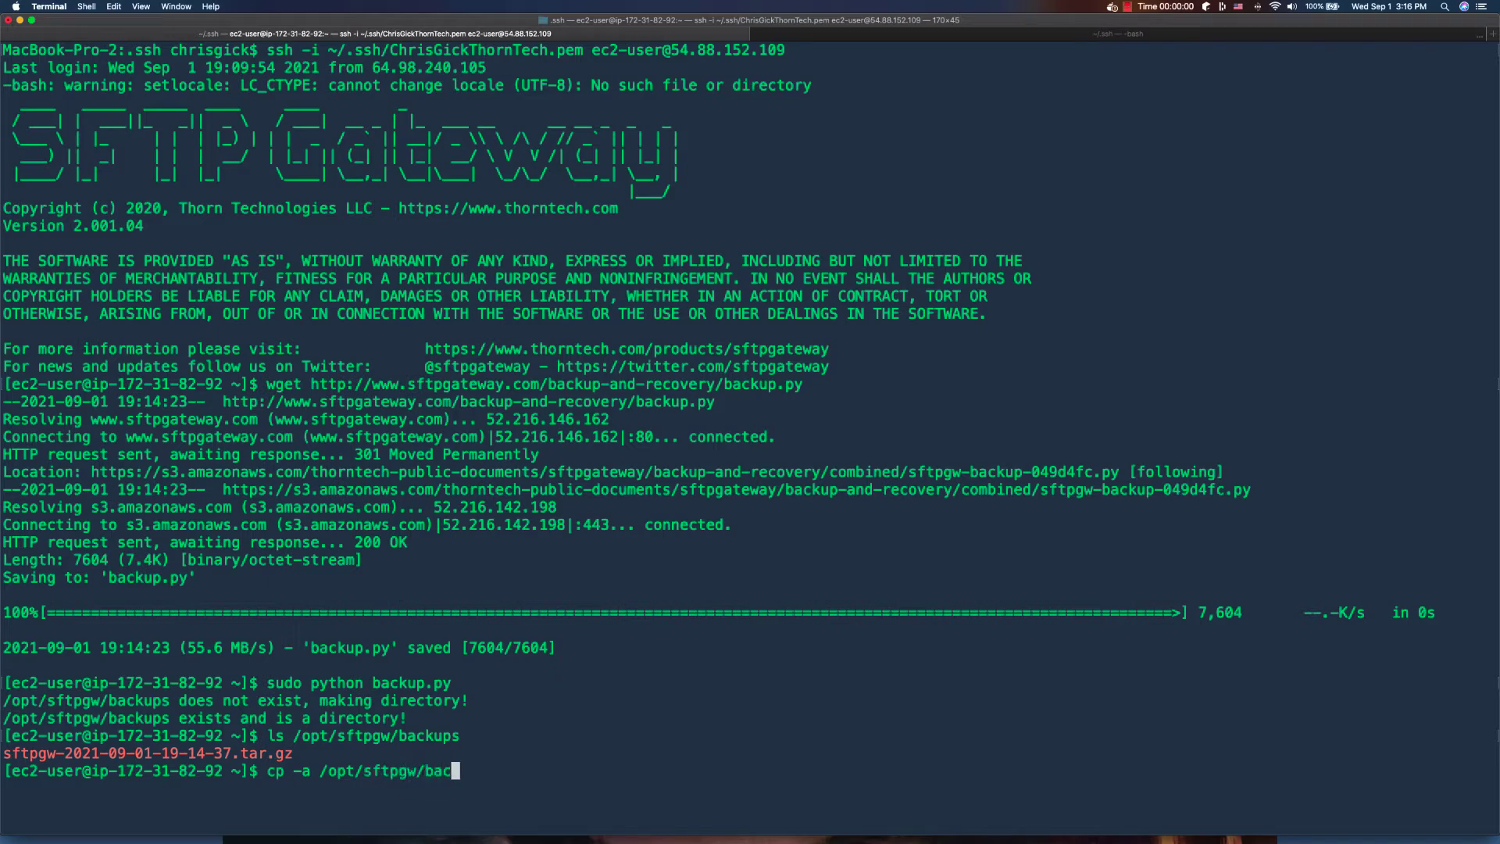
text(kups/)
key(Tab)
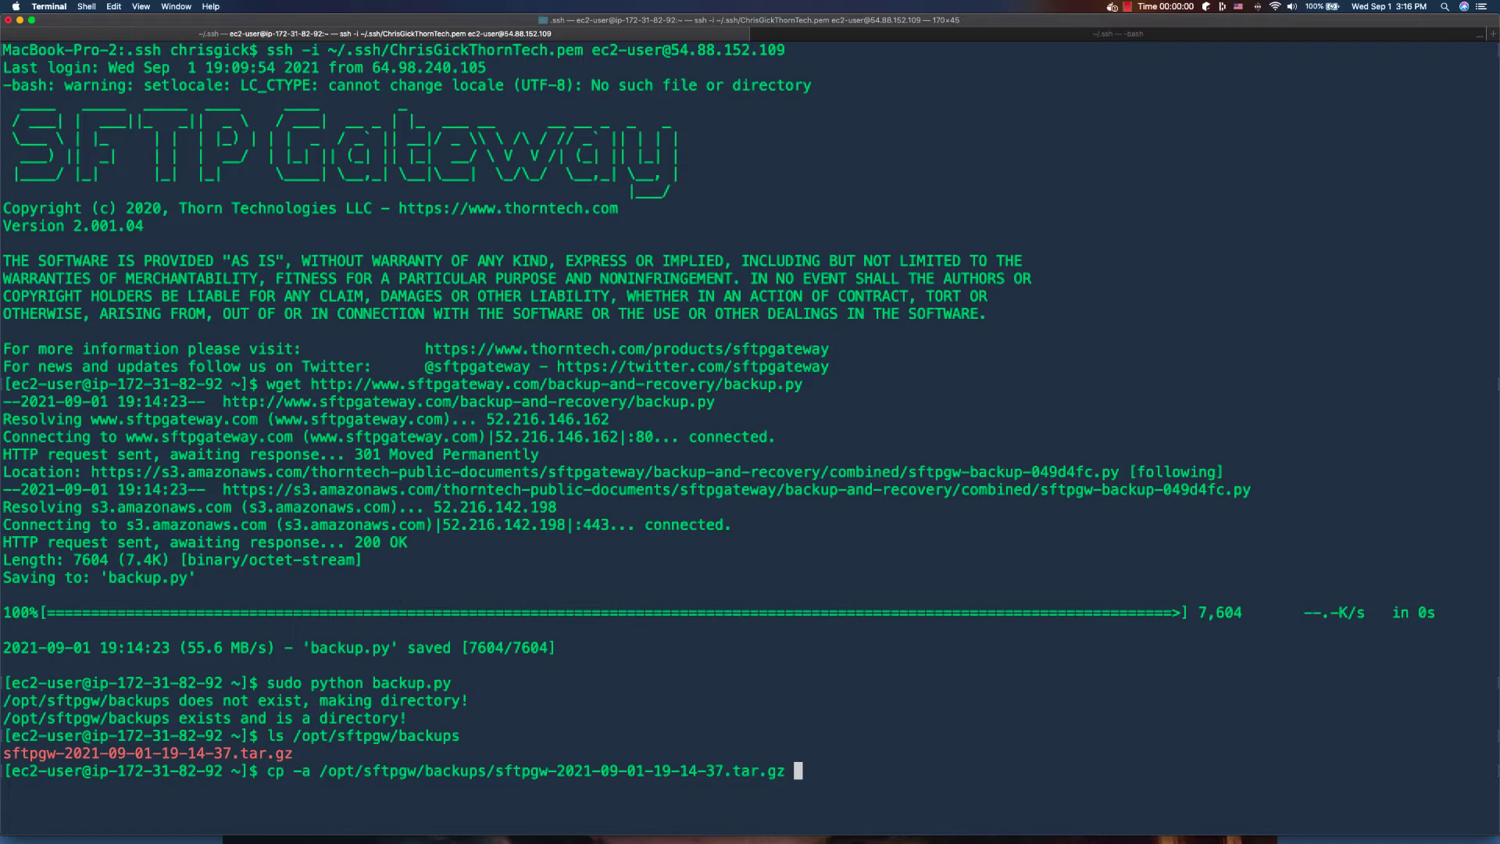
text(/h)
text(ome/ec2)
text(-user)
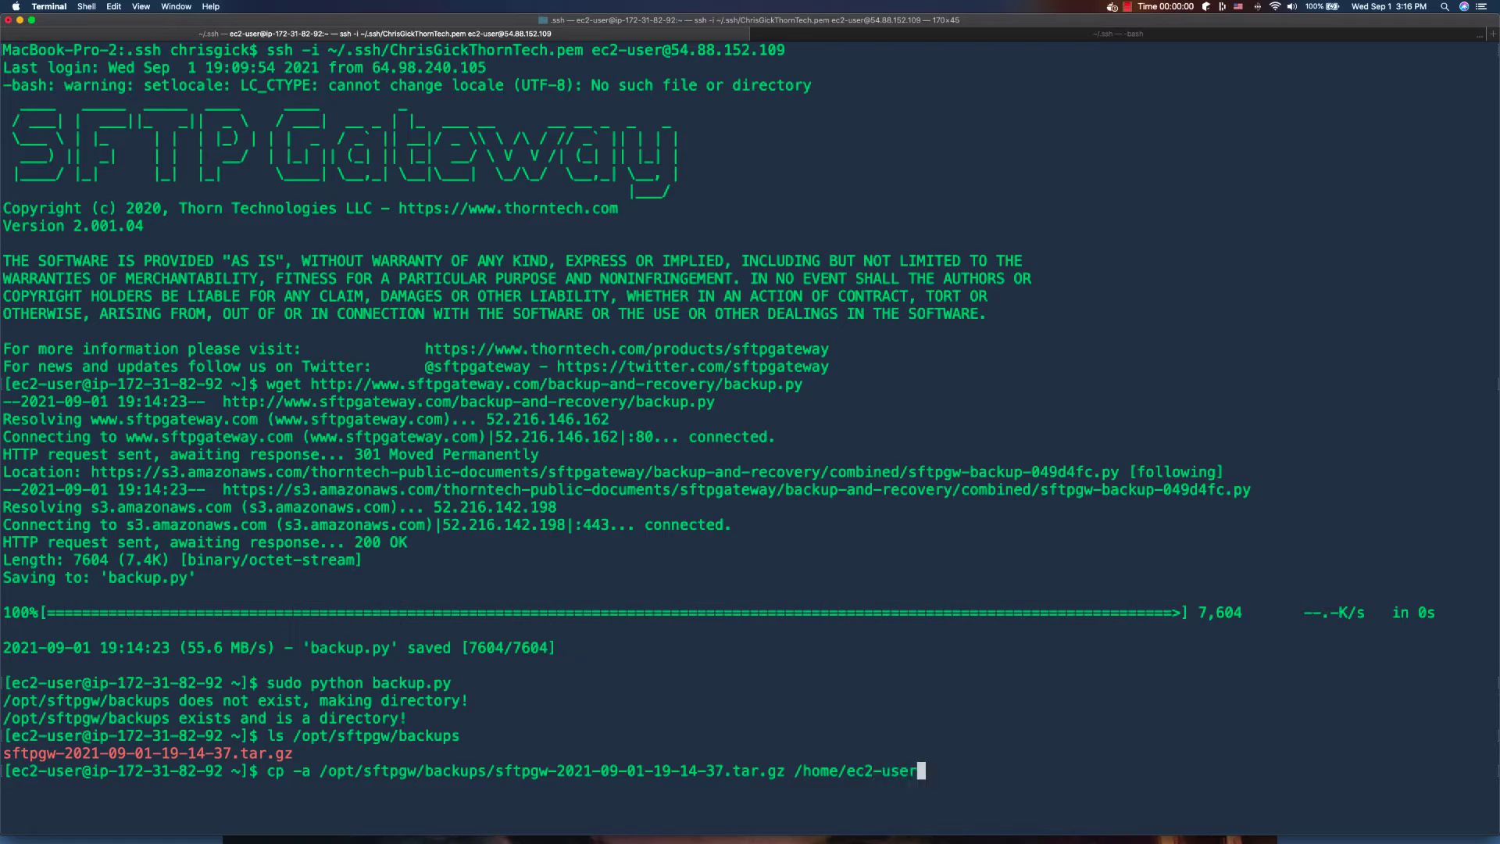
key(Return)
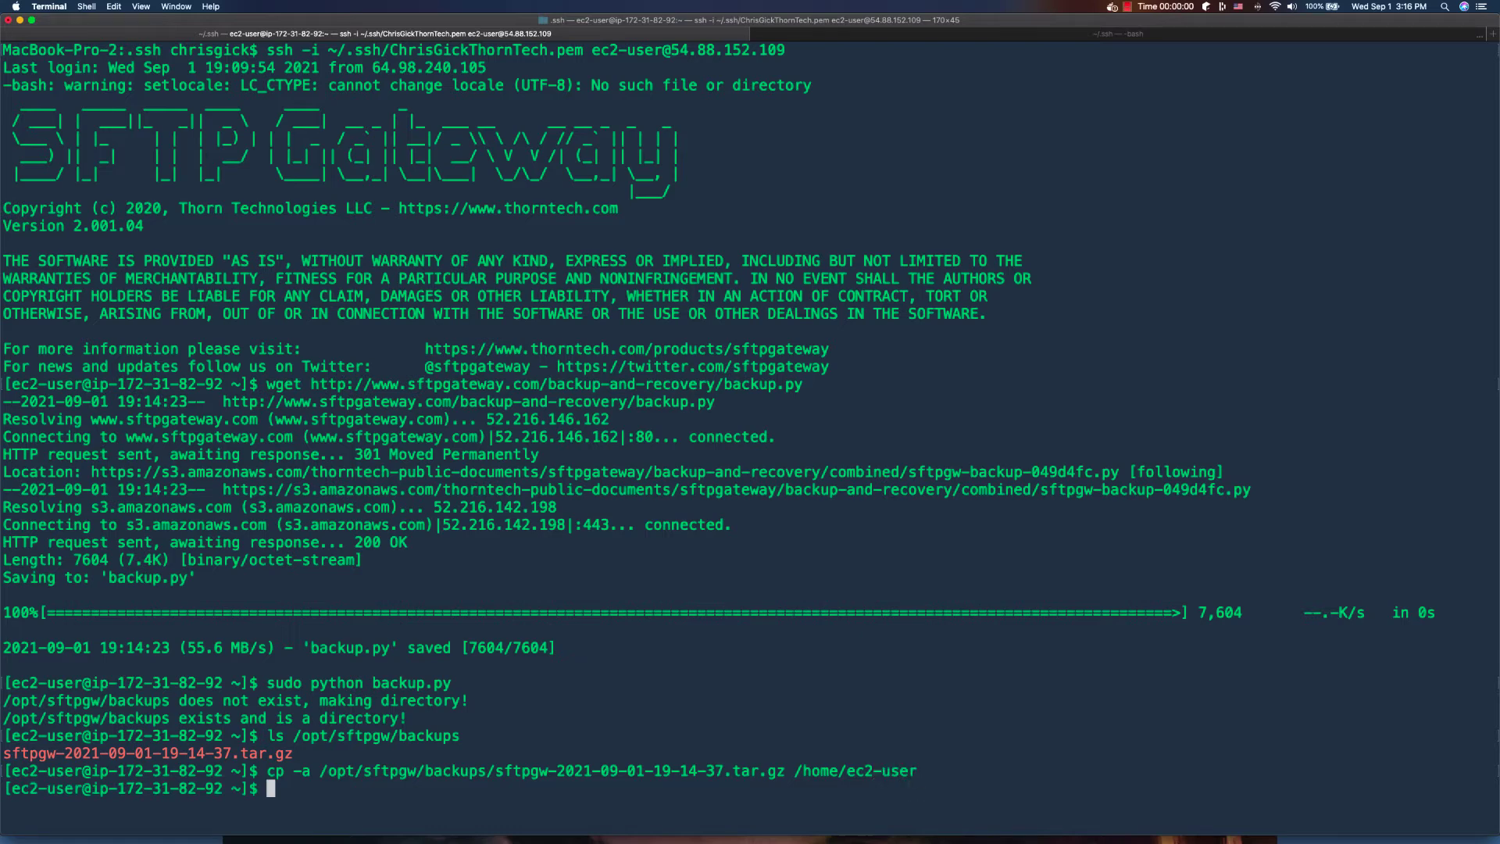
text(ls)
key(Return)
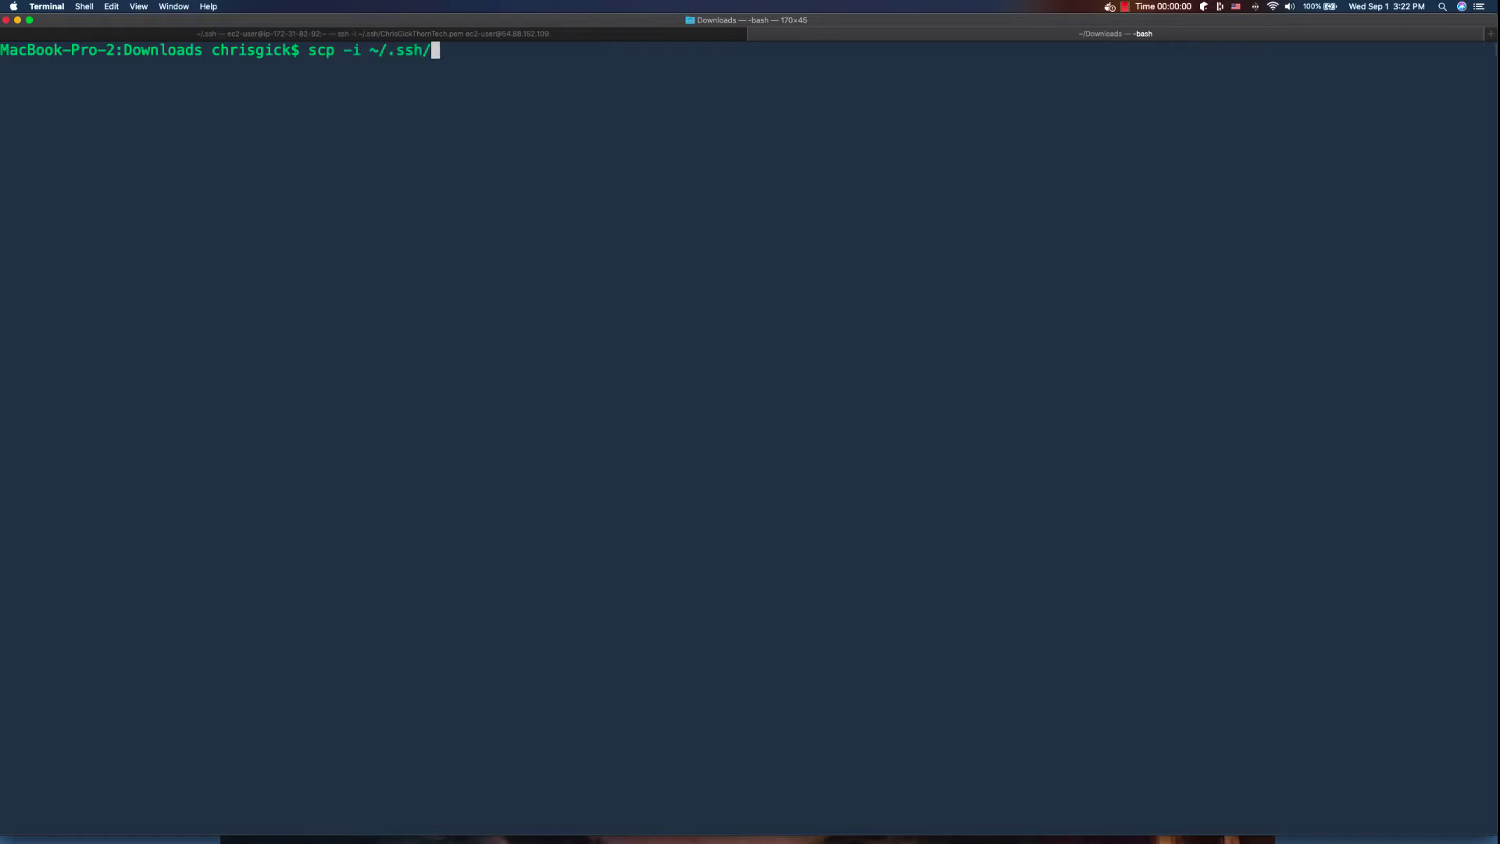
text(ChrisGickT)
text(hornTech.pem ec2-user)
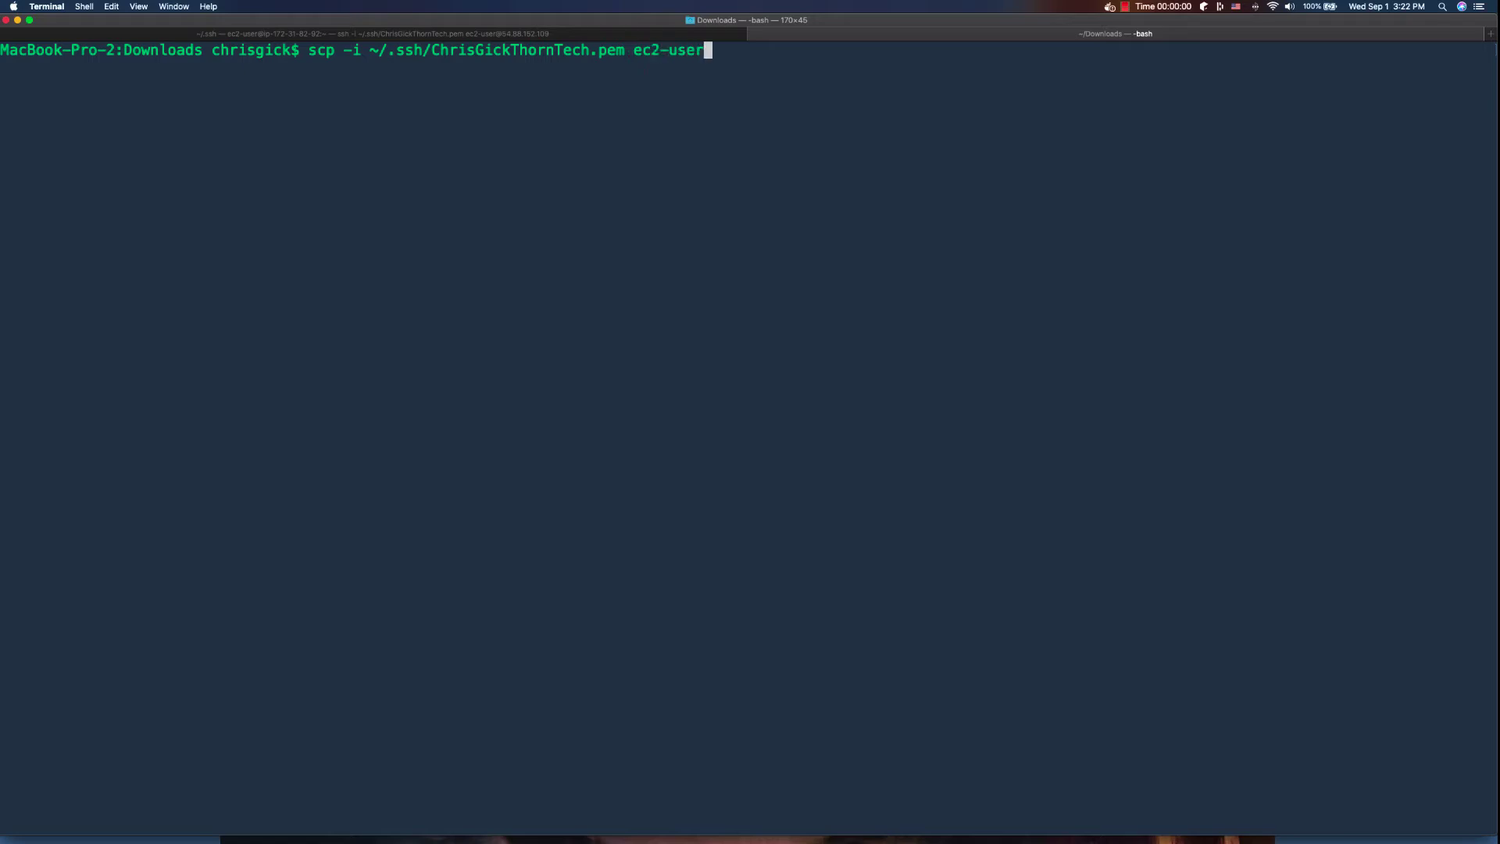
text(@)
text(54.88)
text(.152.1)
text(09)
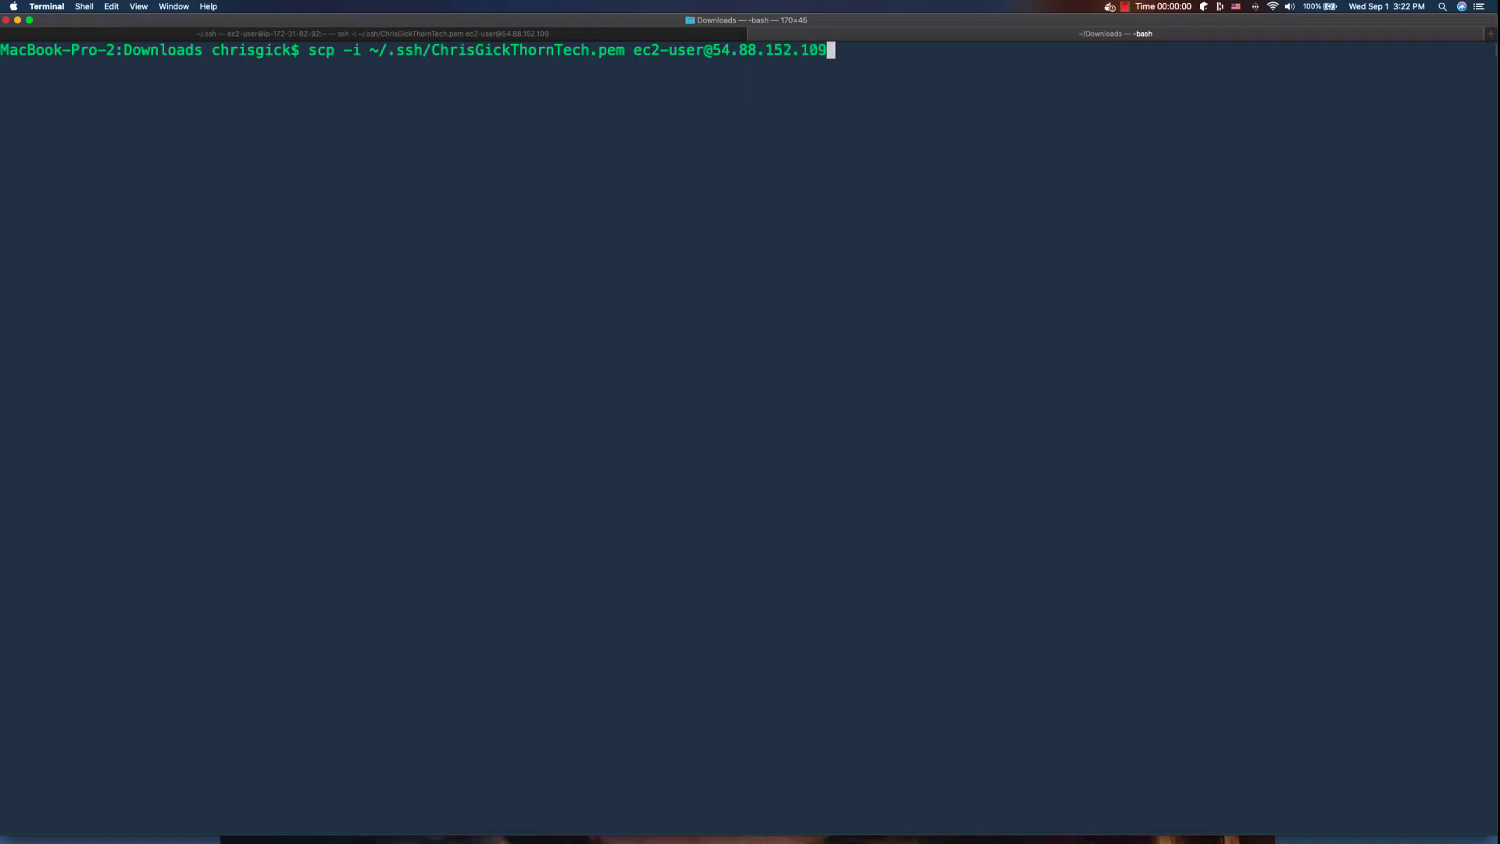
text(:)
text(/home/)
text(ec2-user)
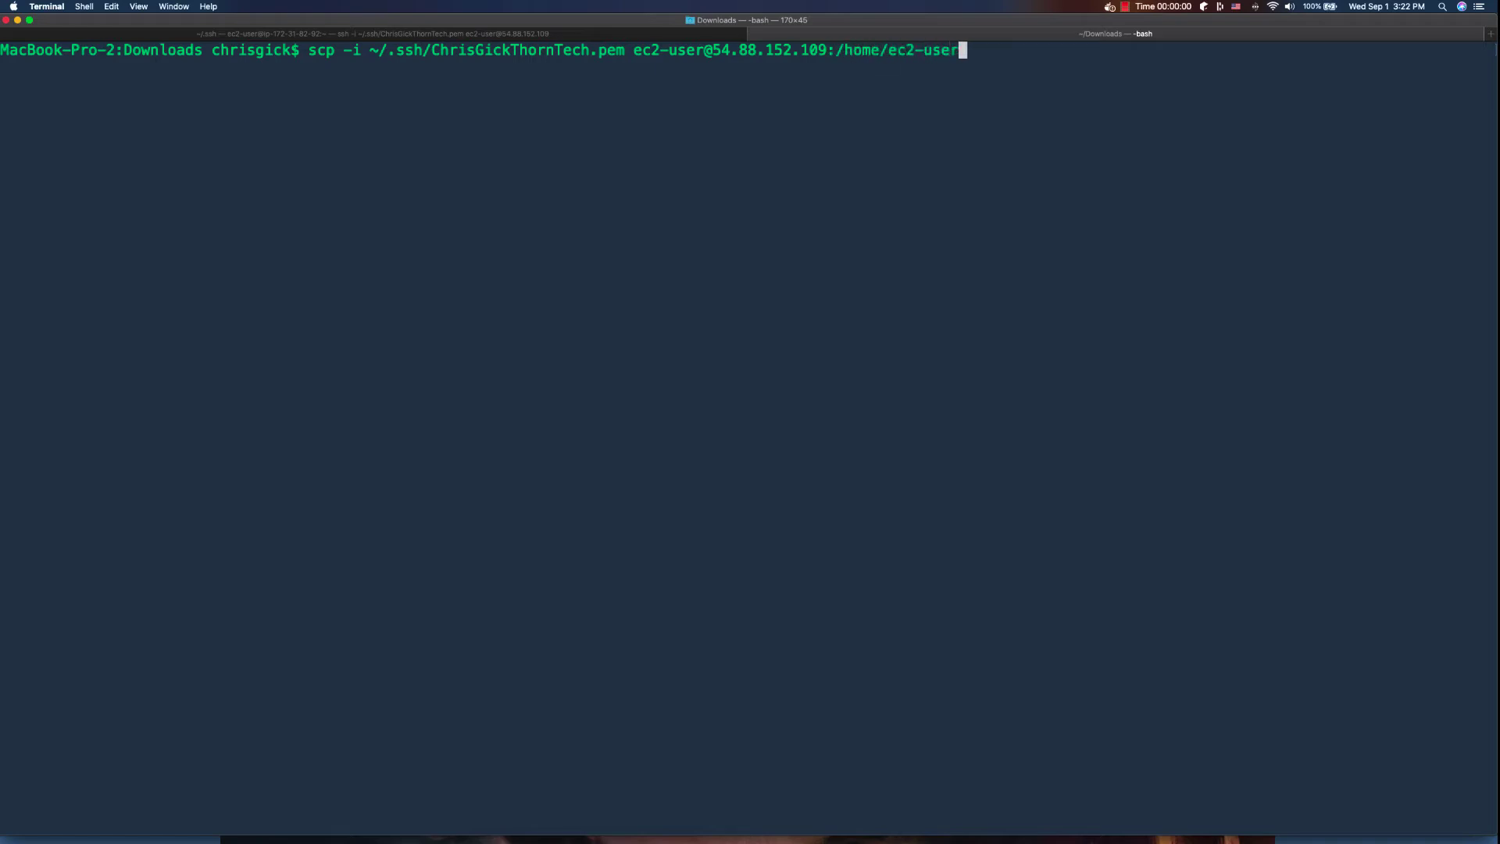
text(/)
key(super+v)
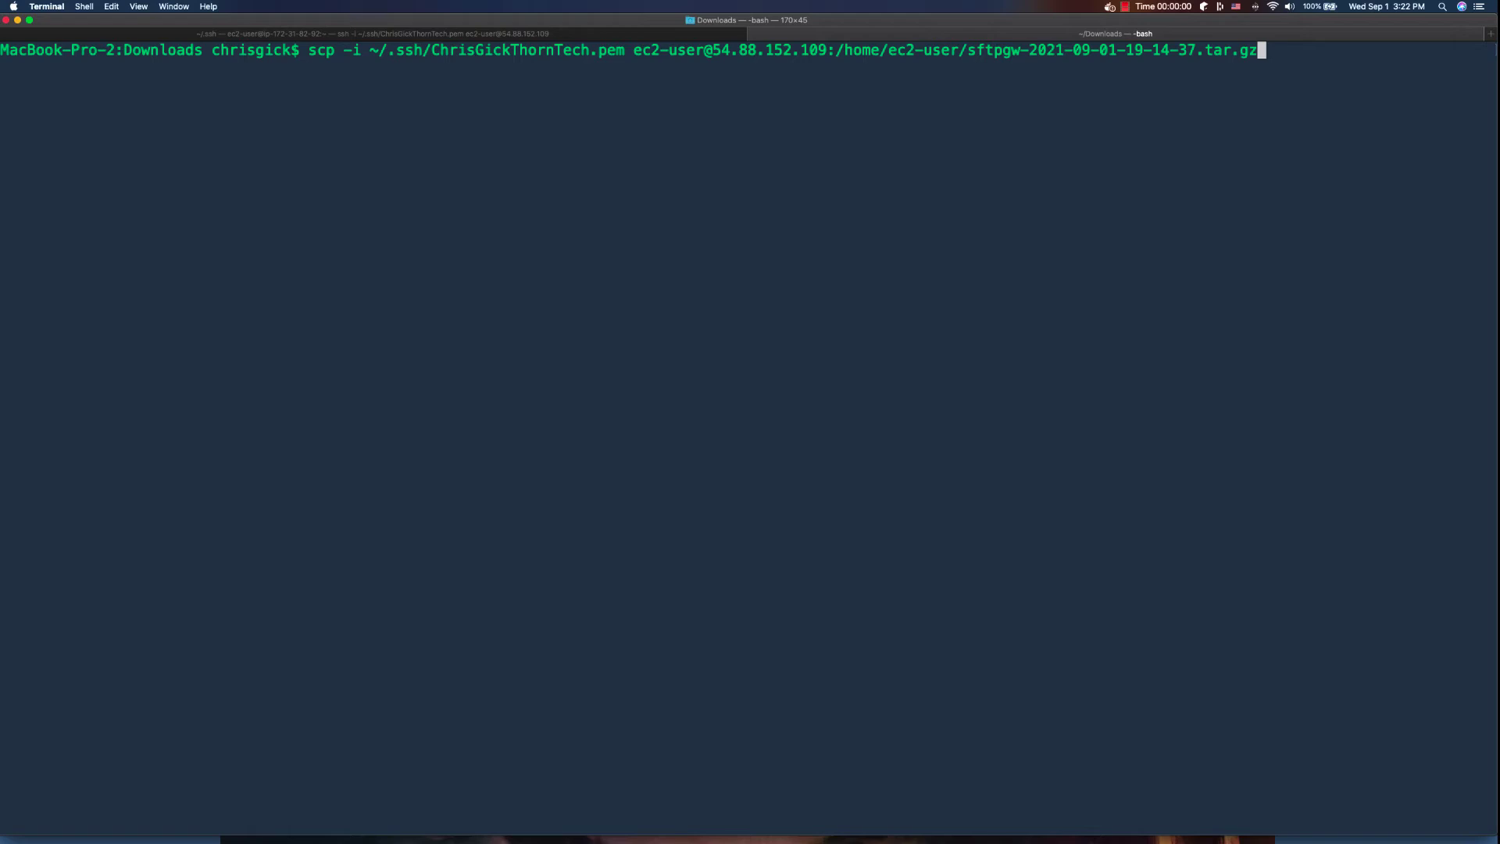
text(.)
key(Return)
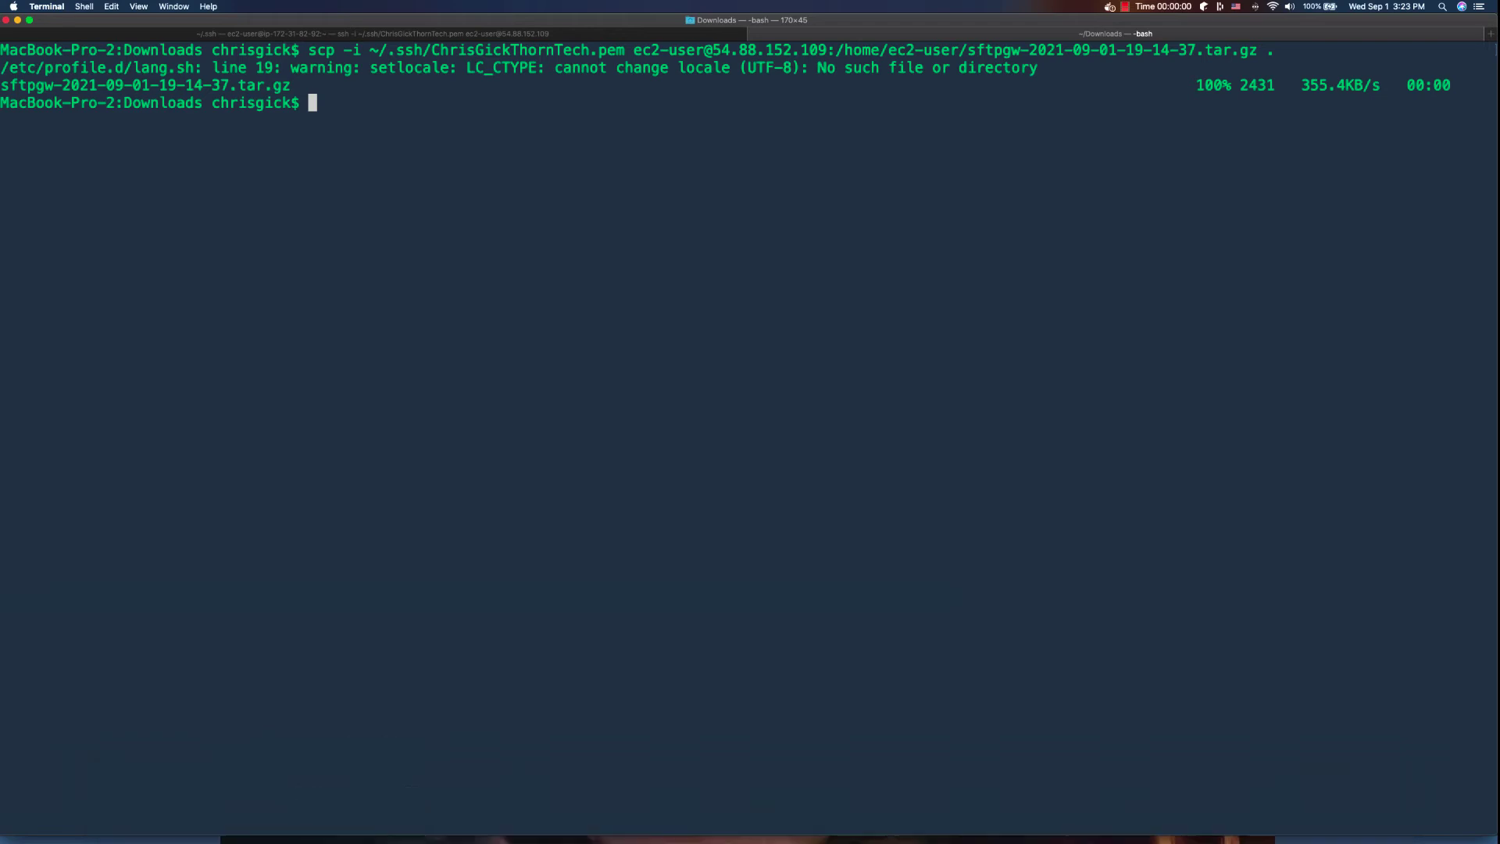
Unpack the sftpgw tar.gz in Downloads with Finder into a YAML file, then return to the browser
key(super+space)
text(finder)
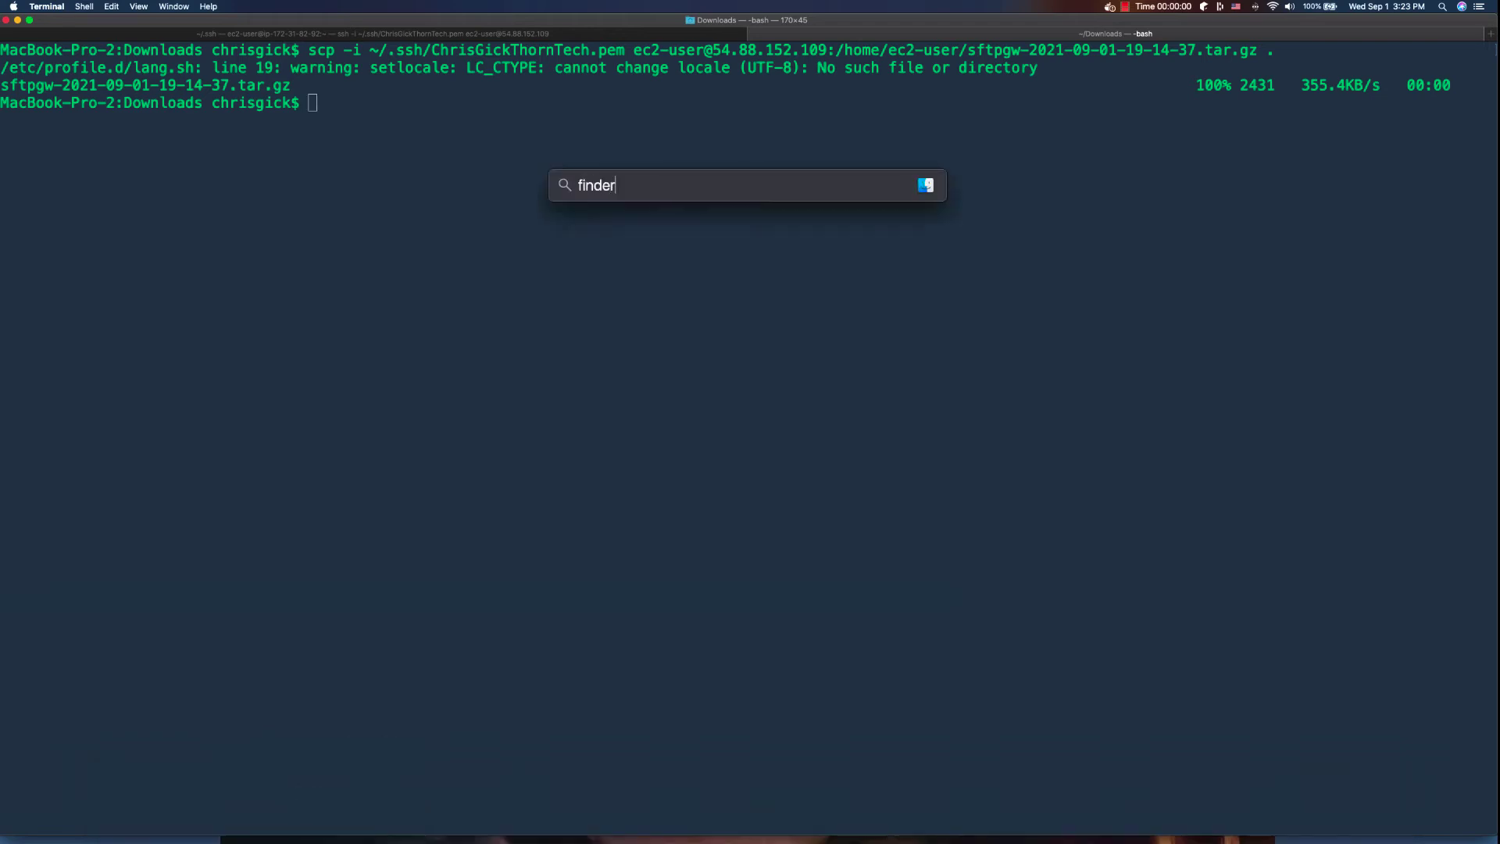
key(Return)
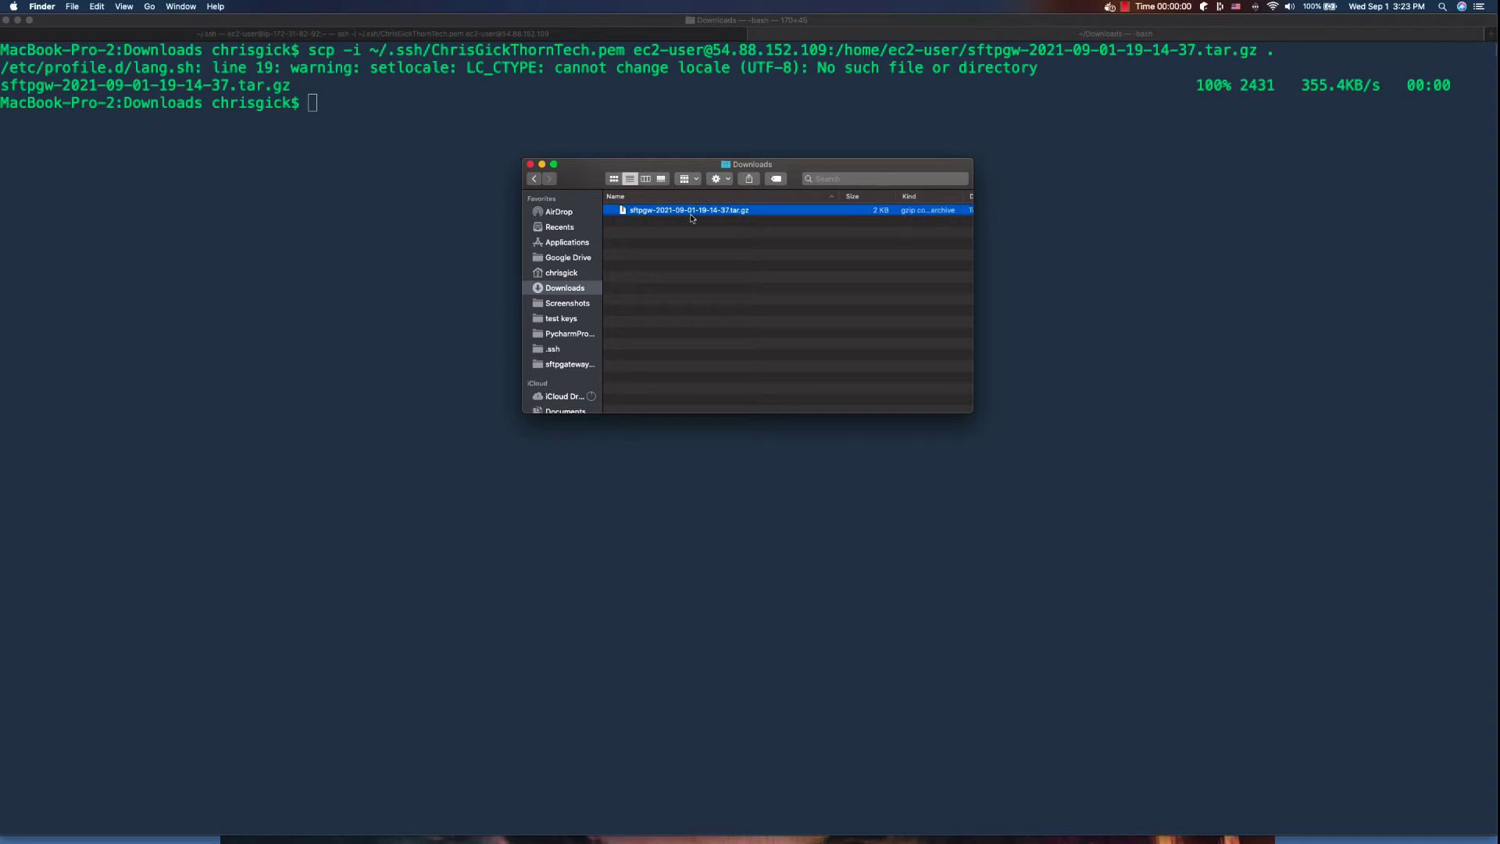
double_click(689, 210)
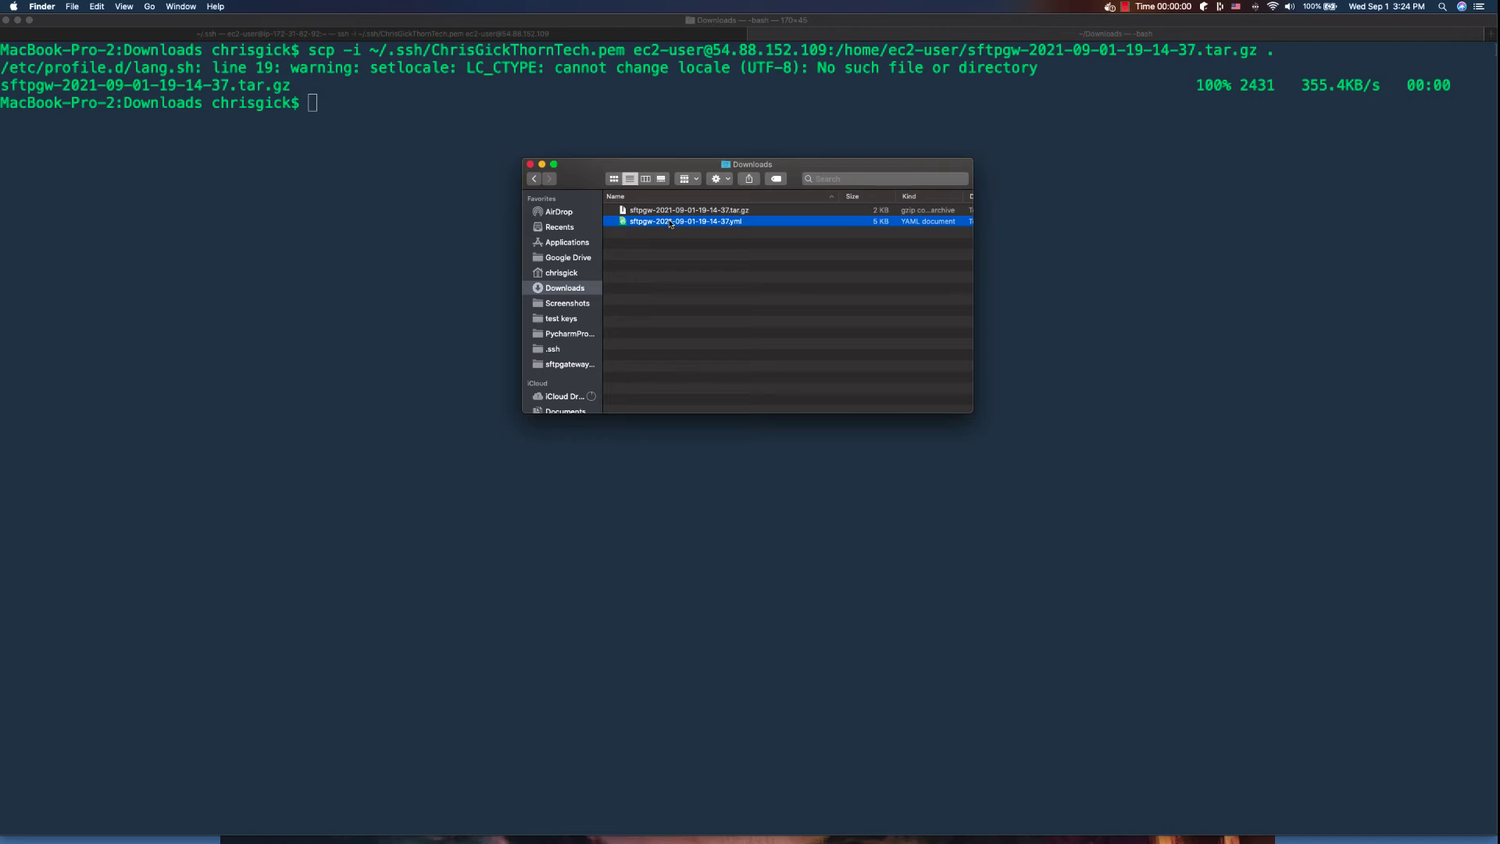
key(ctrl+Left)
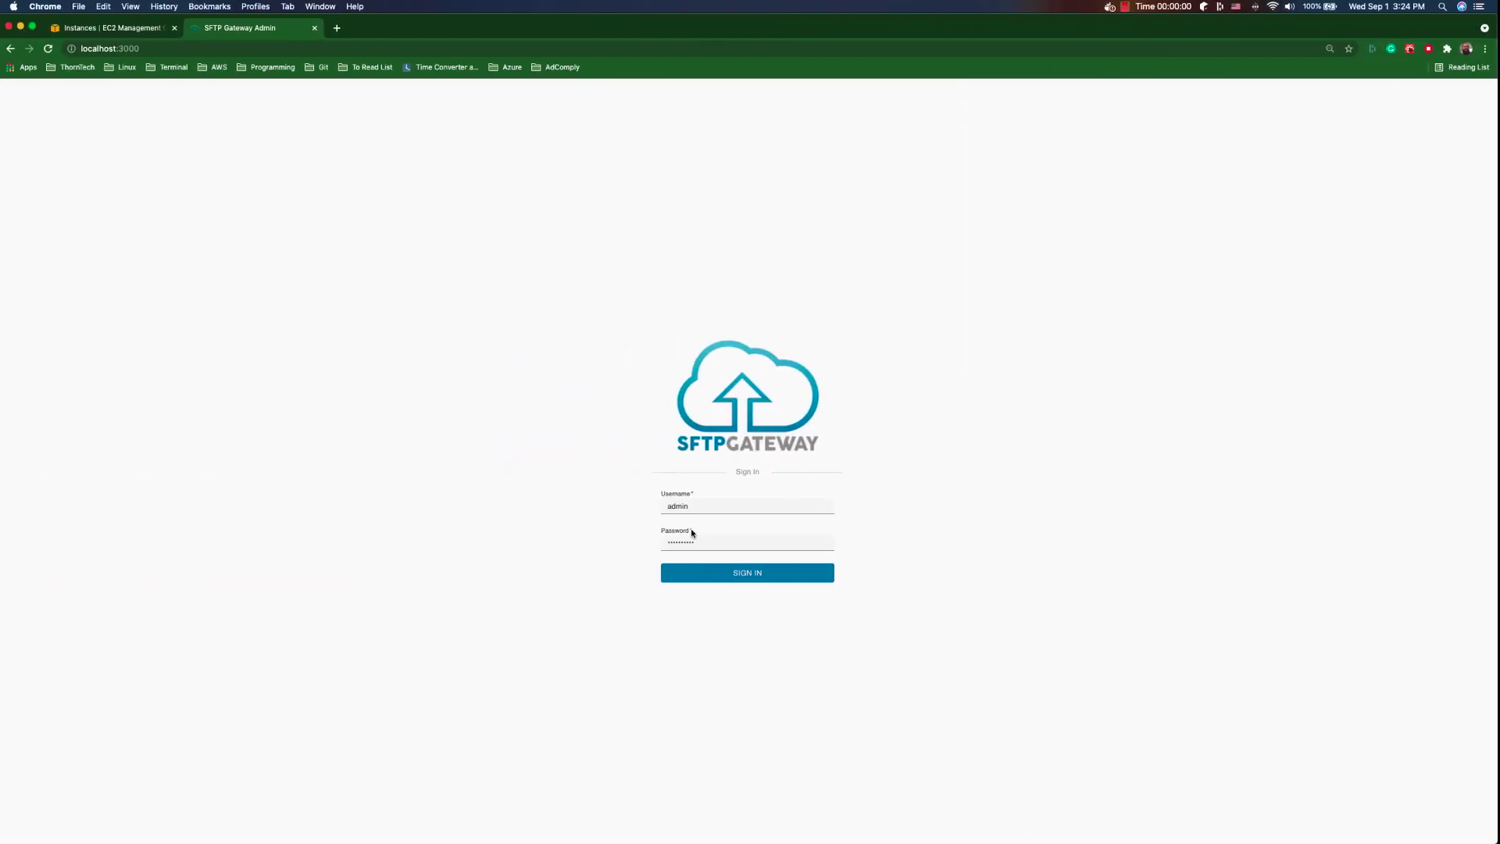
Sign in as admin, close the Action Required notice, and go to Settings
click(724, 576)
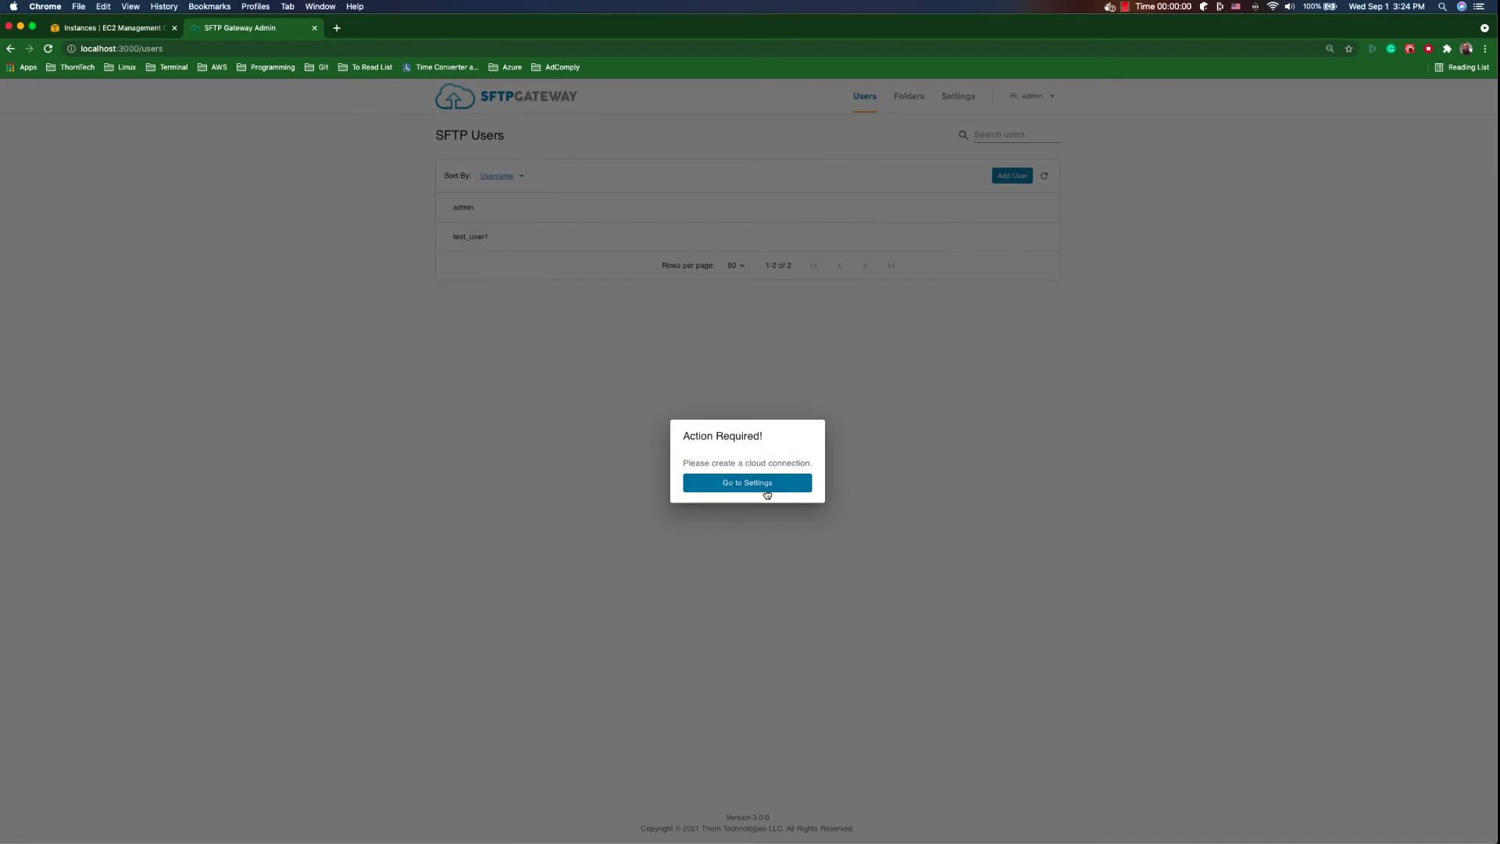
click(762, 482)
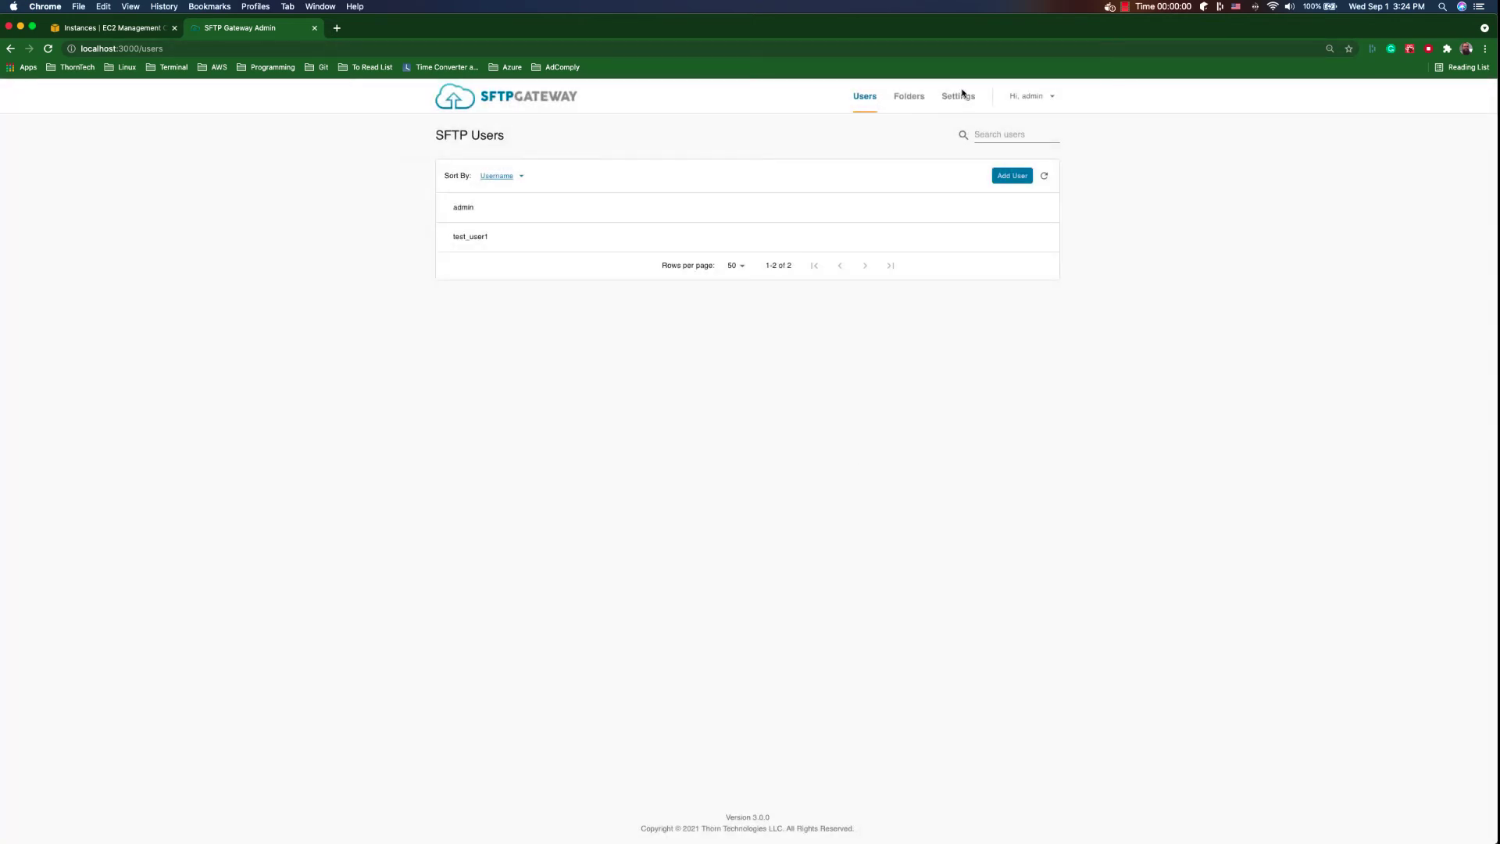
click(959, 96)
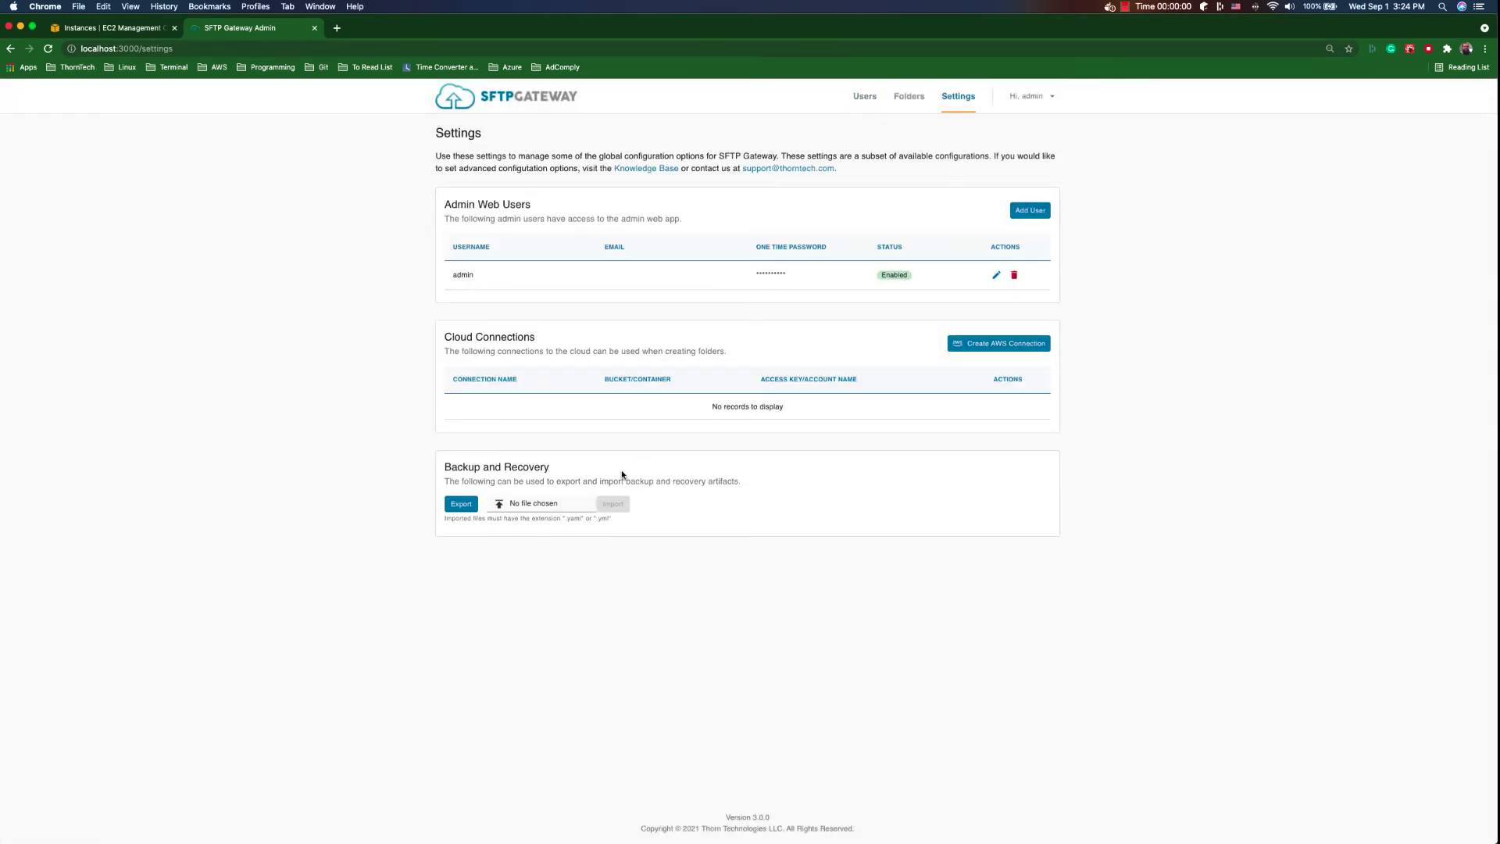
Pick the sftpgw .yml file from Downloads under Backup and Recovery and import it
click(520, 505)
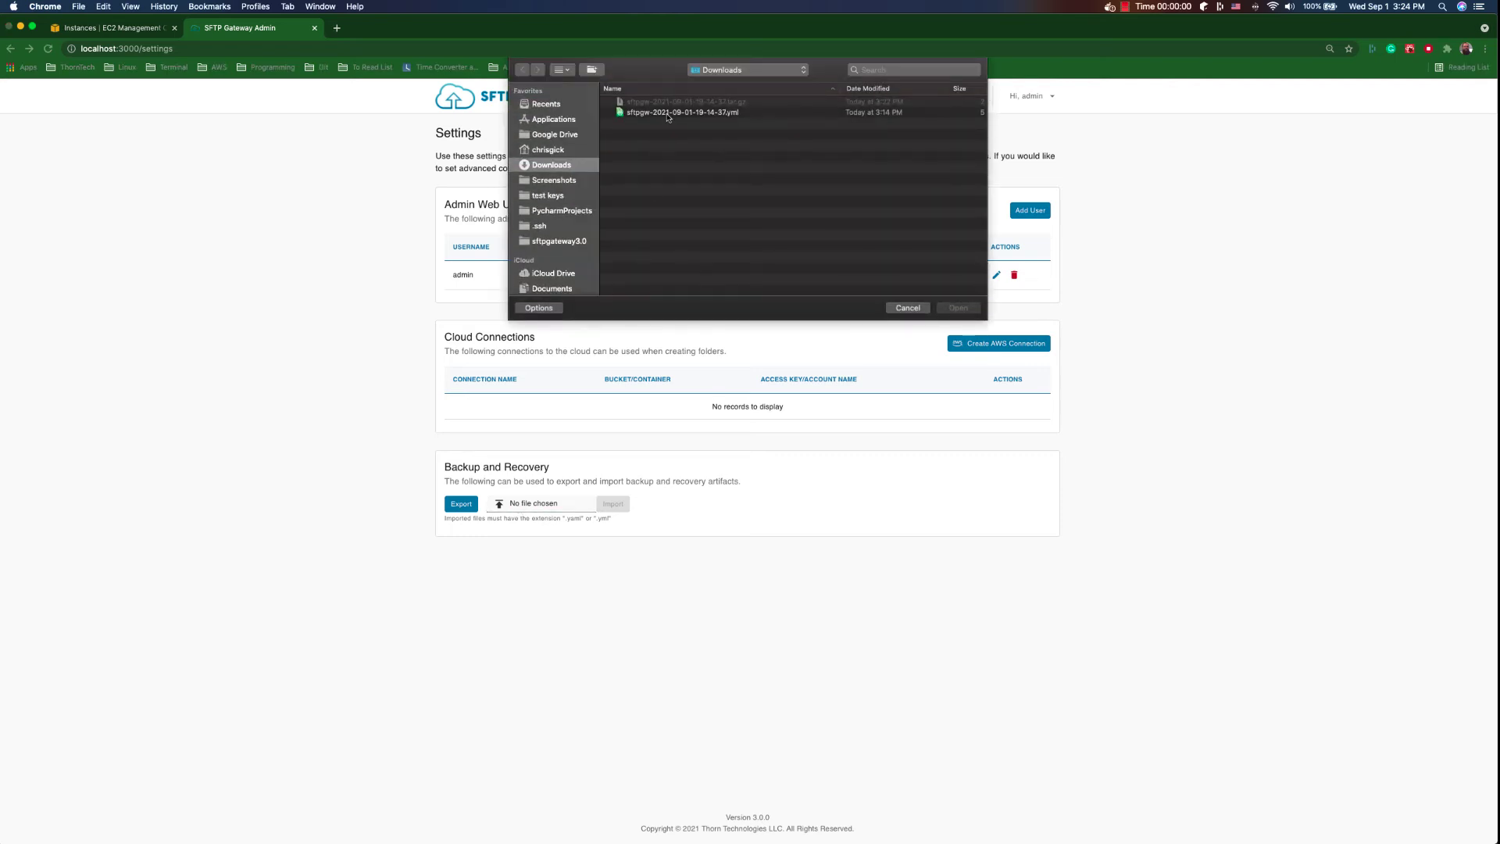
click(668, 115)
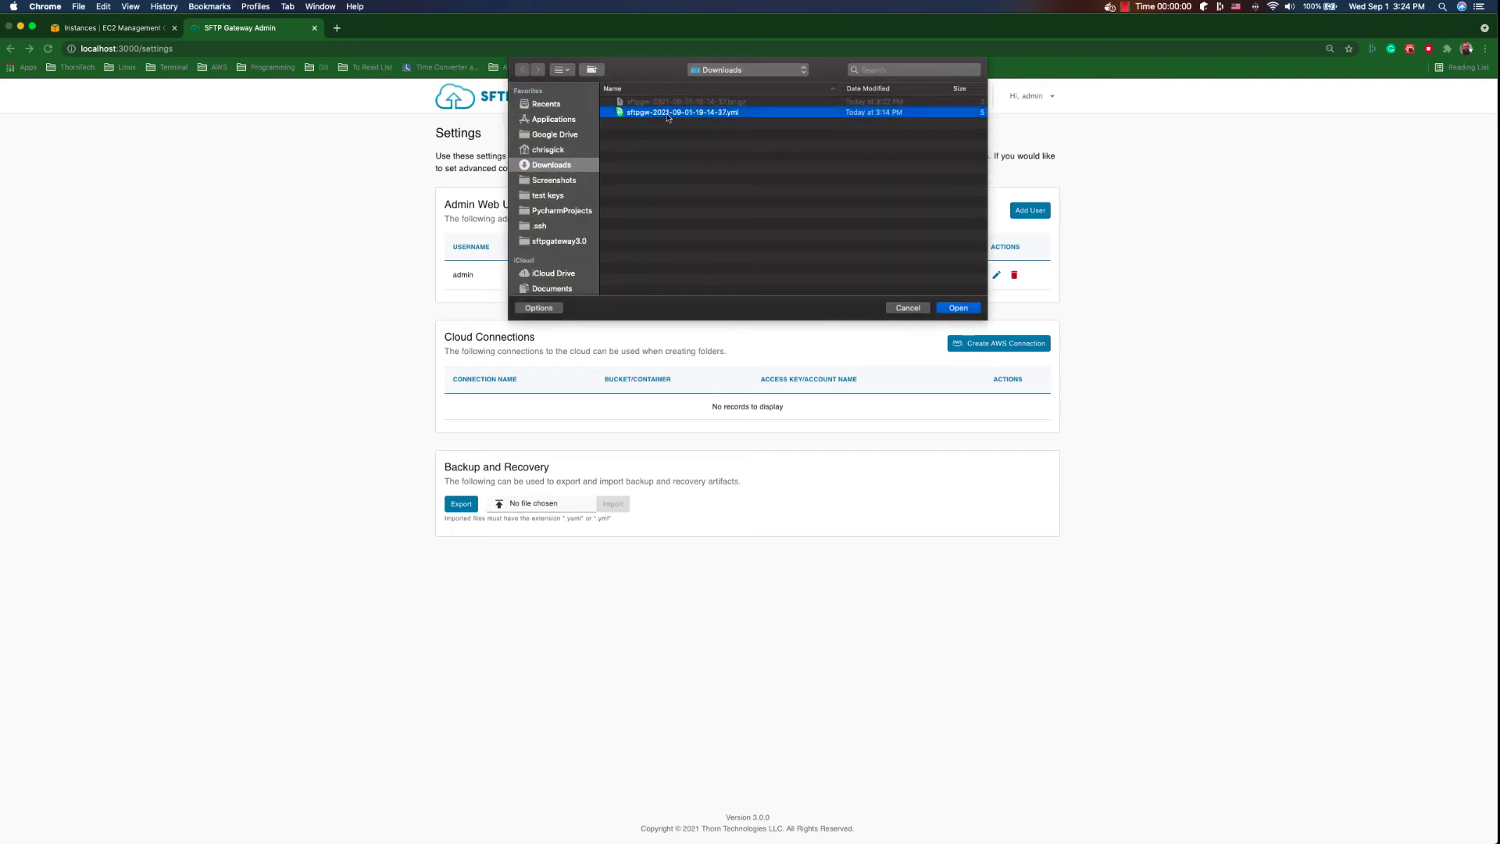
click(955, 308)
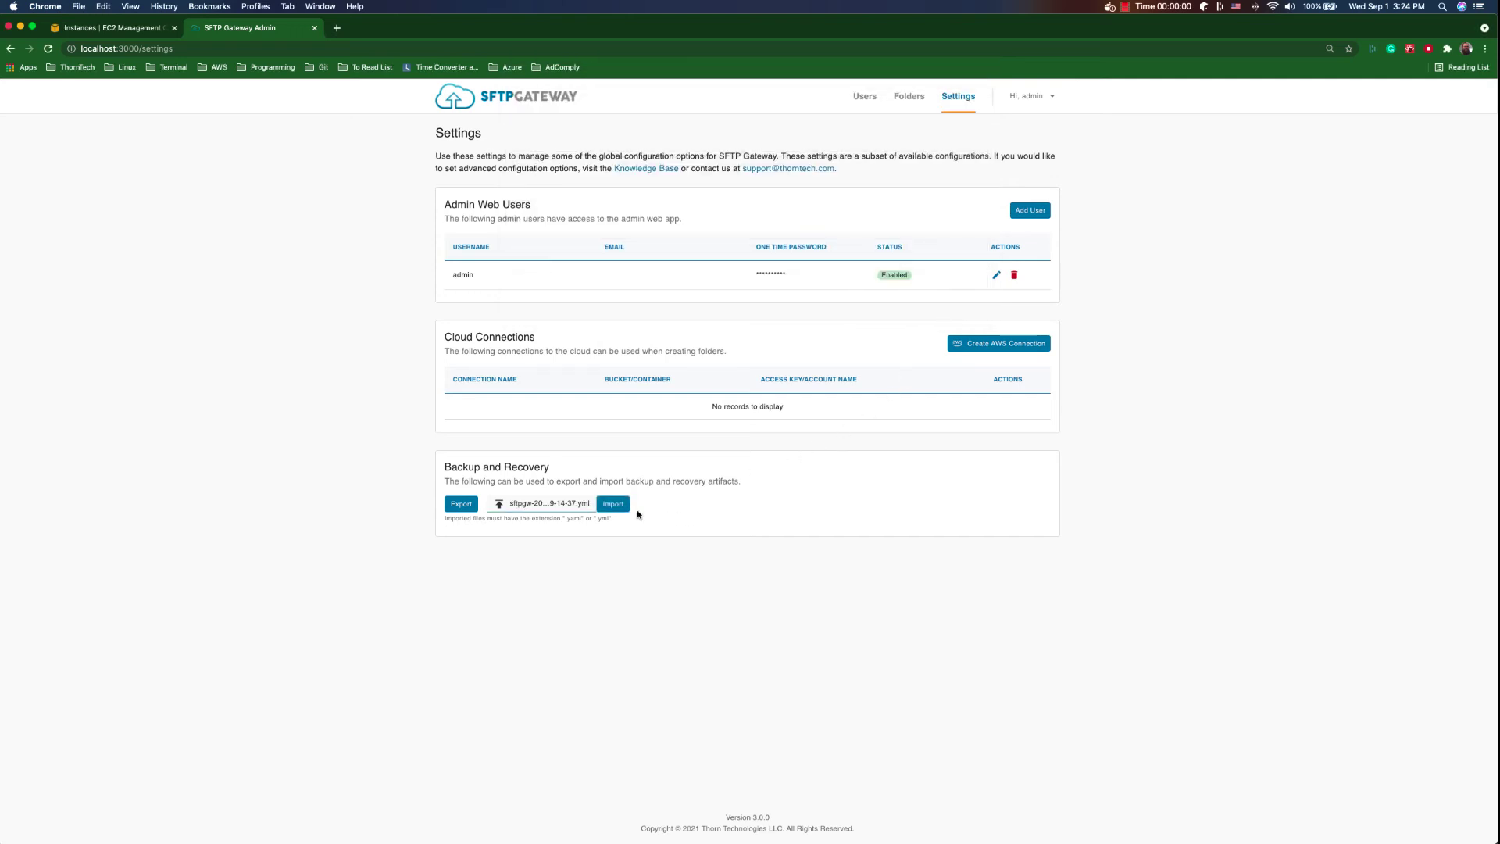
click(616, 506)
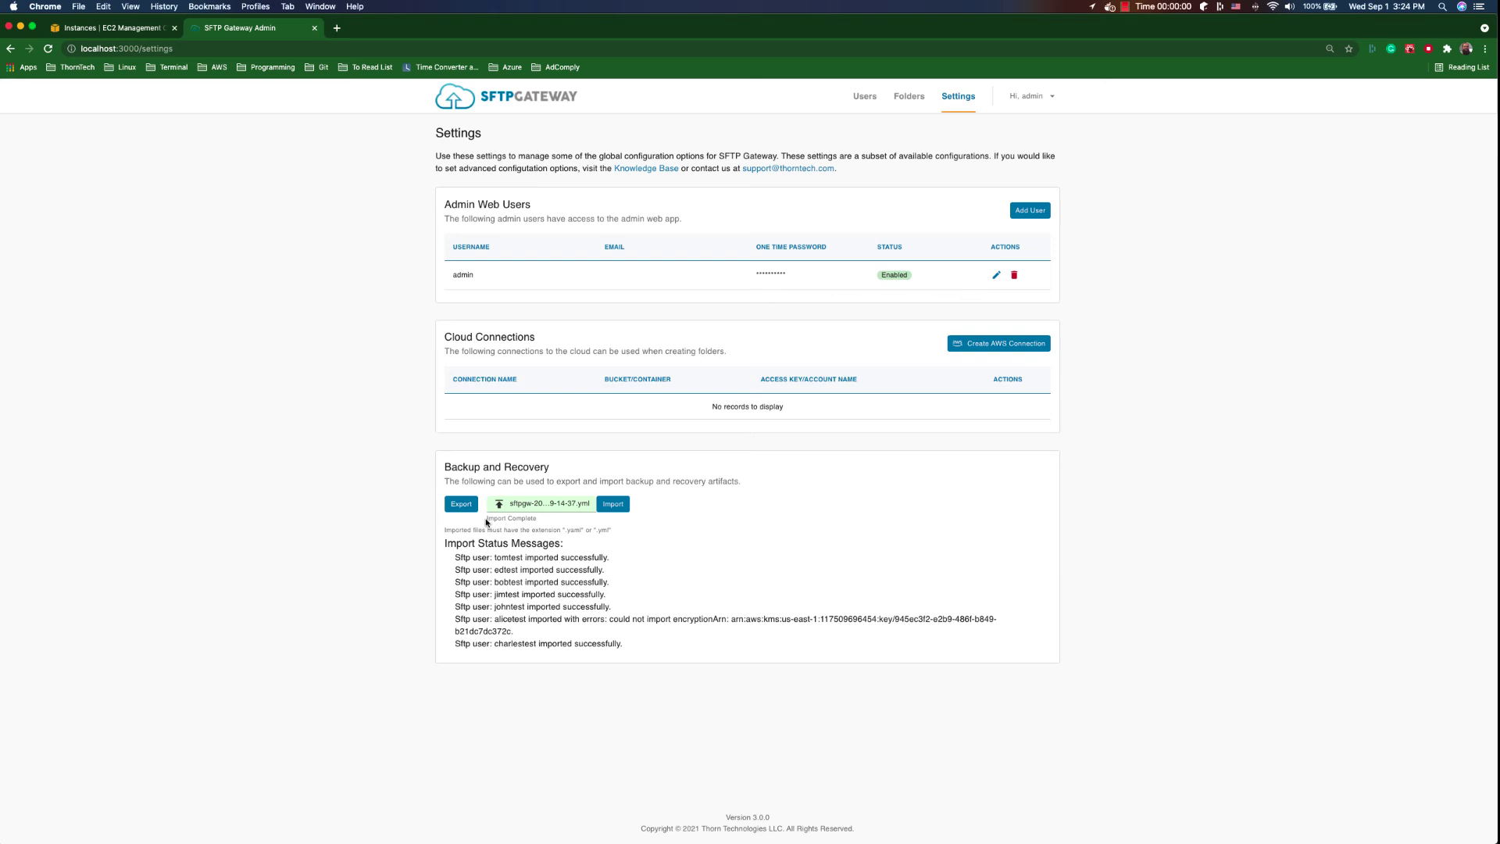
drag(486, 518, 551, 518)
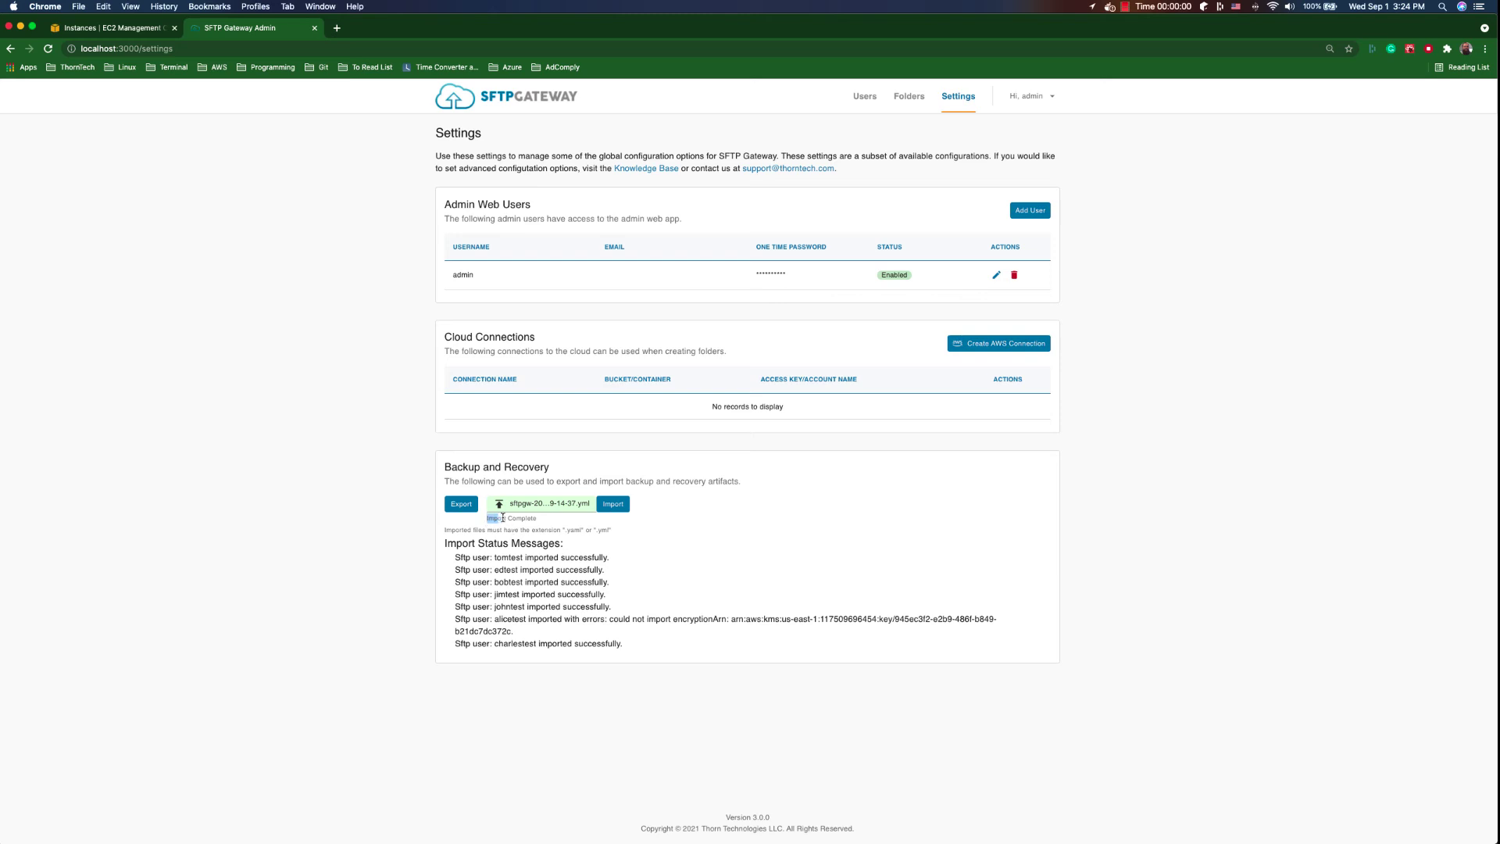
click(550, 521)
drag(447, 543, 649, 653)
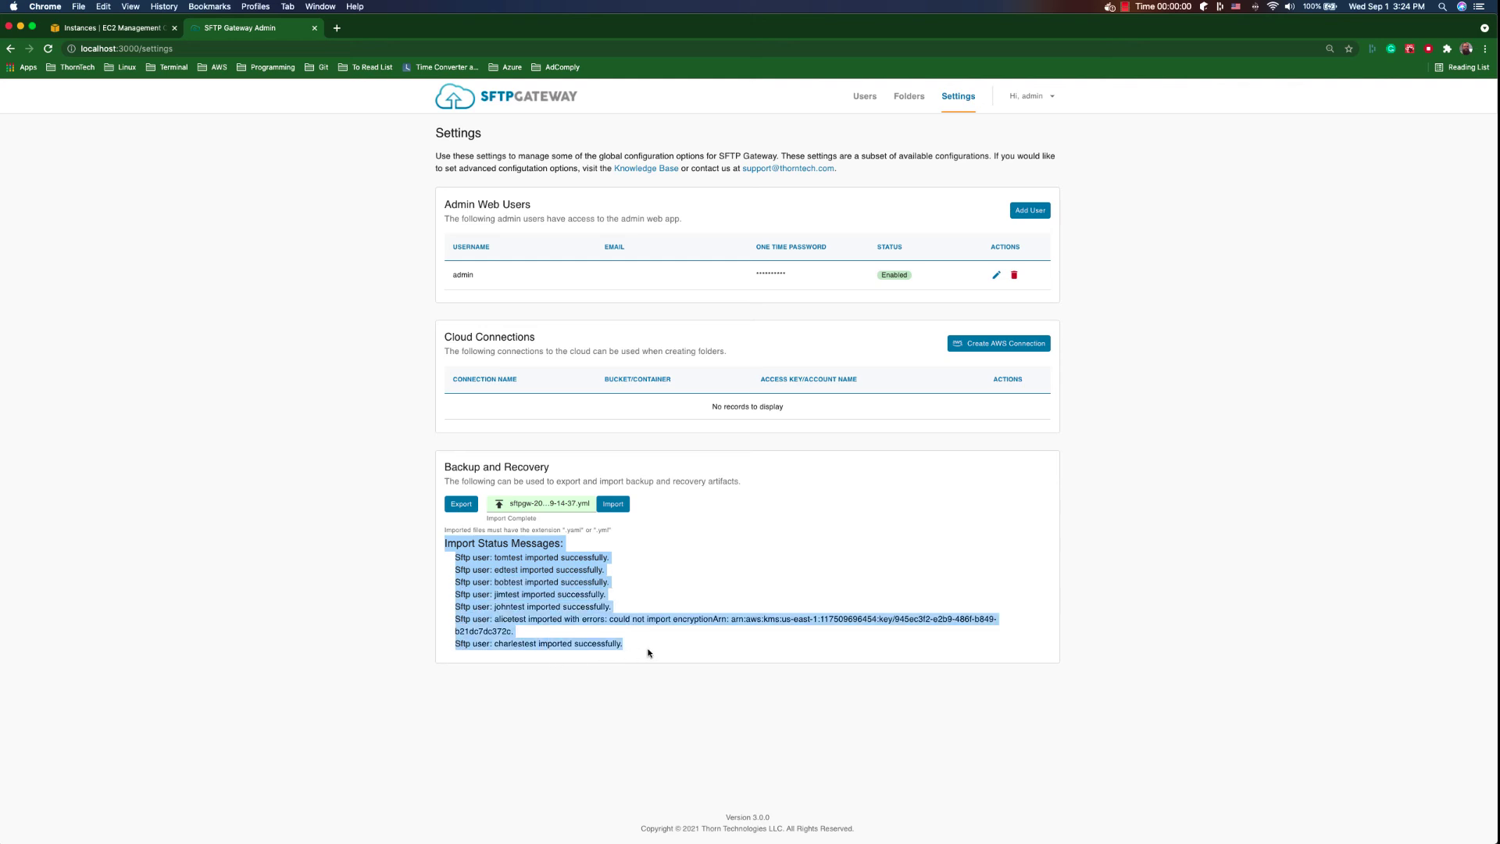
click(694, 571)
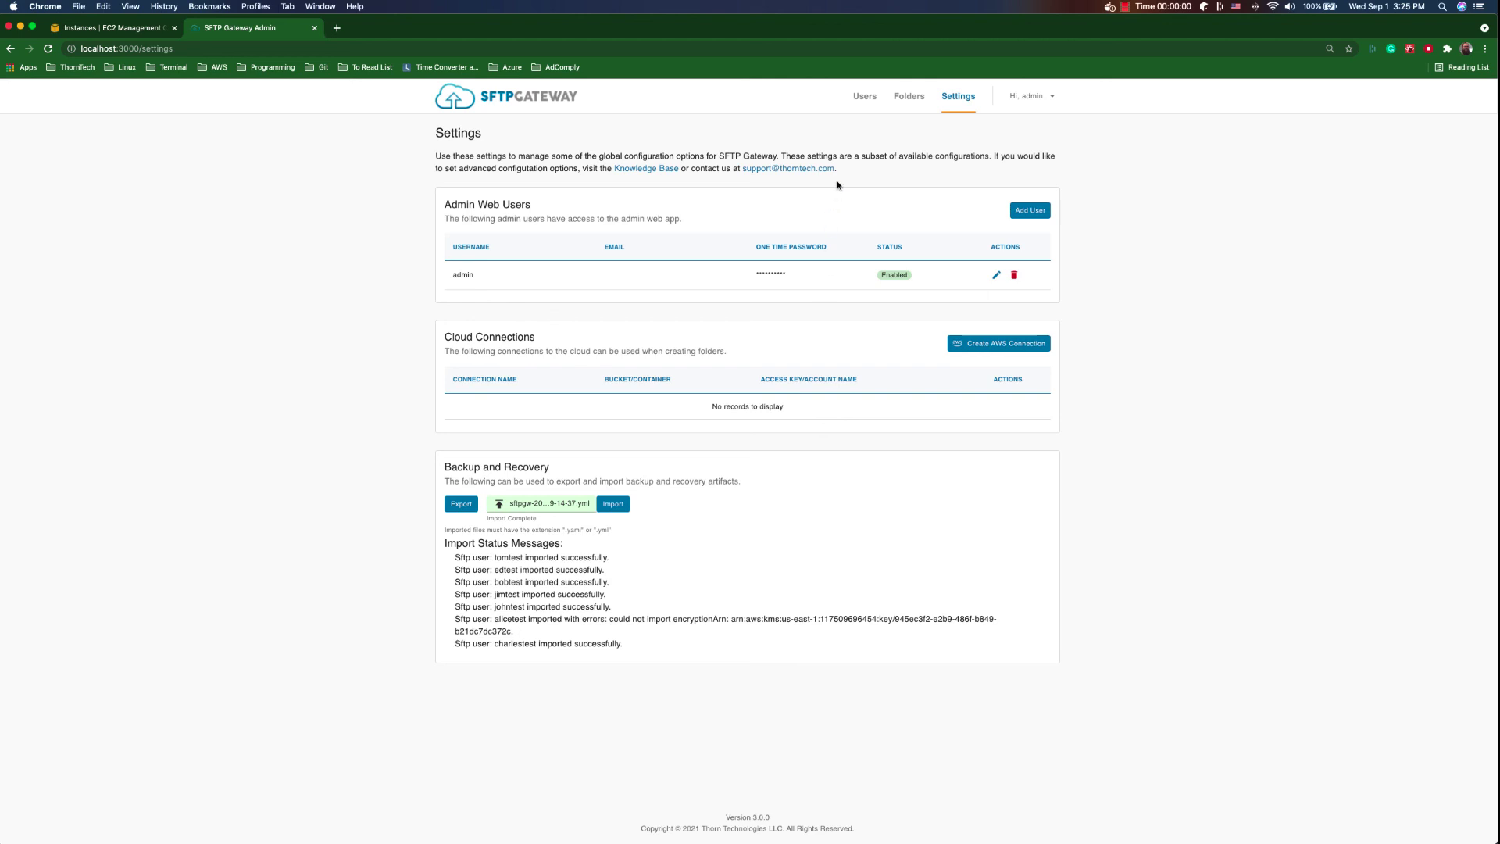
Show the Users list and open alicetest's Edit User page
click(862, 96)
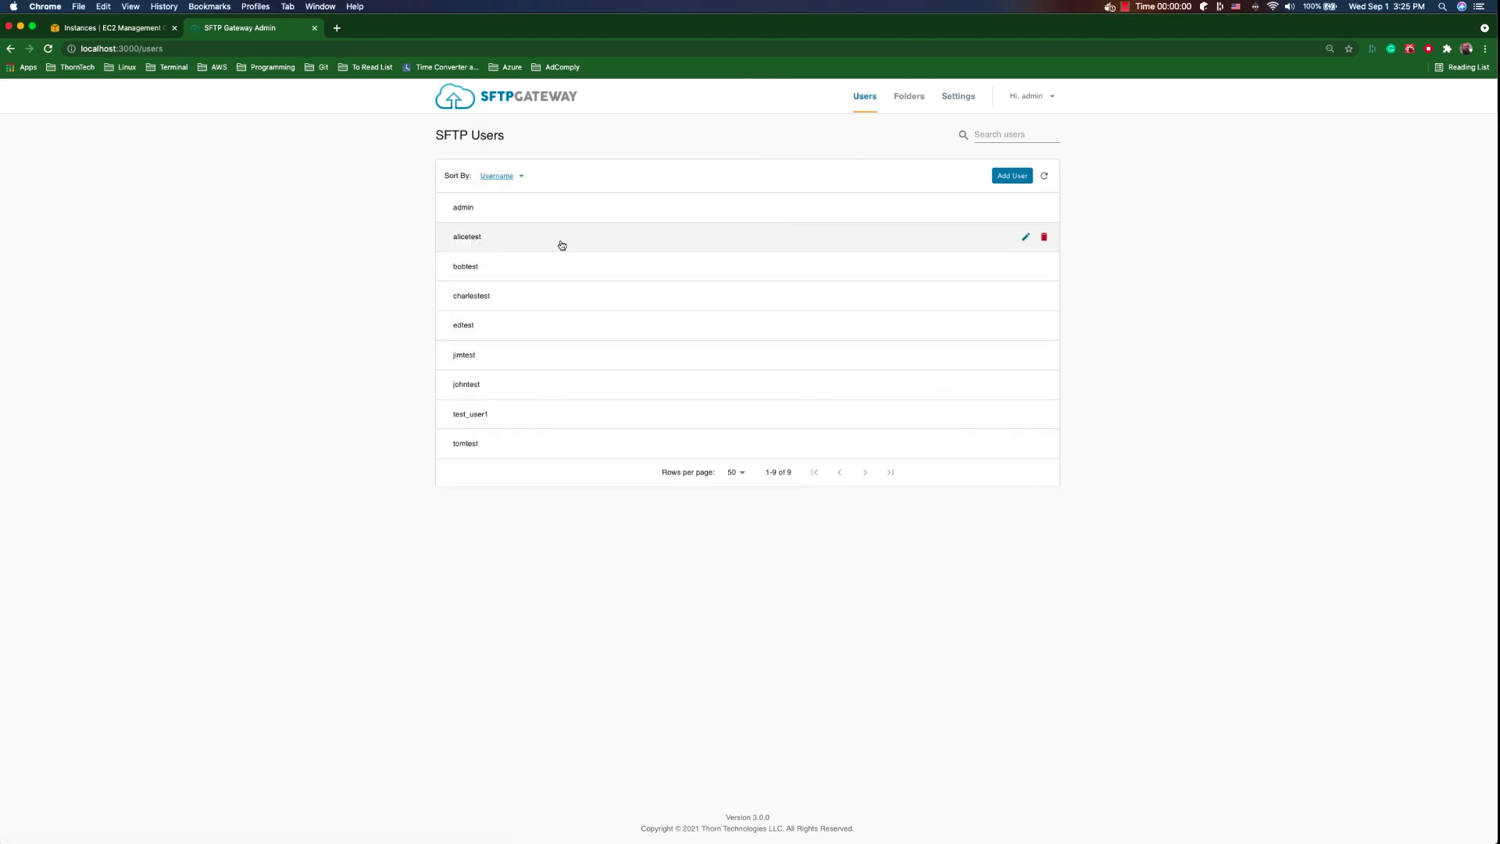
mouse_move(504, 237)
click(1025, 237)
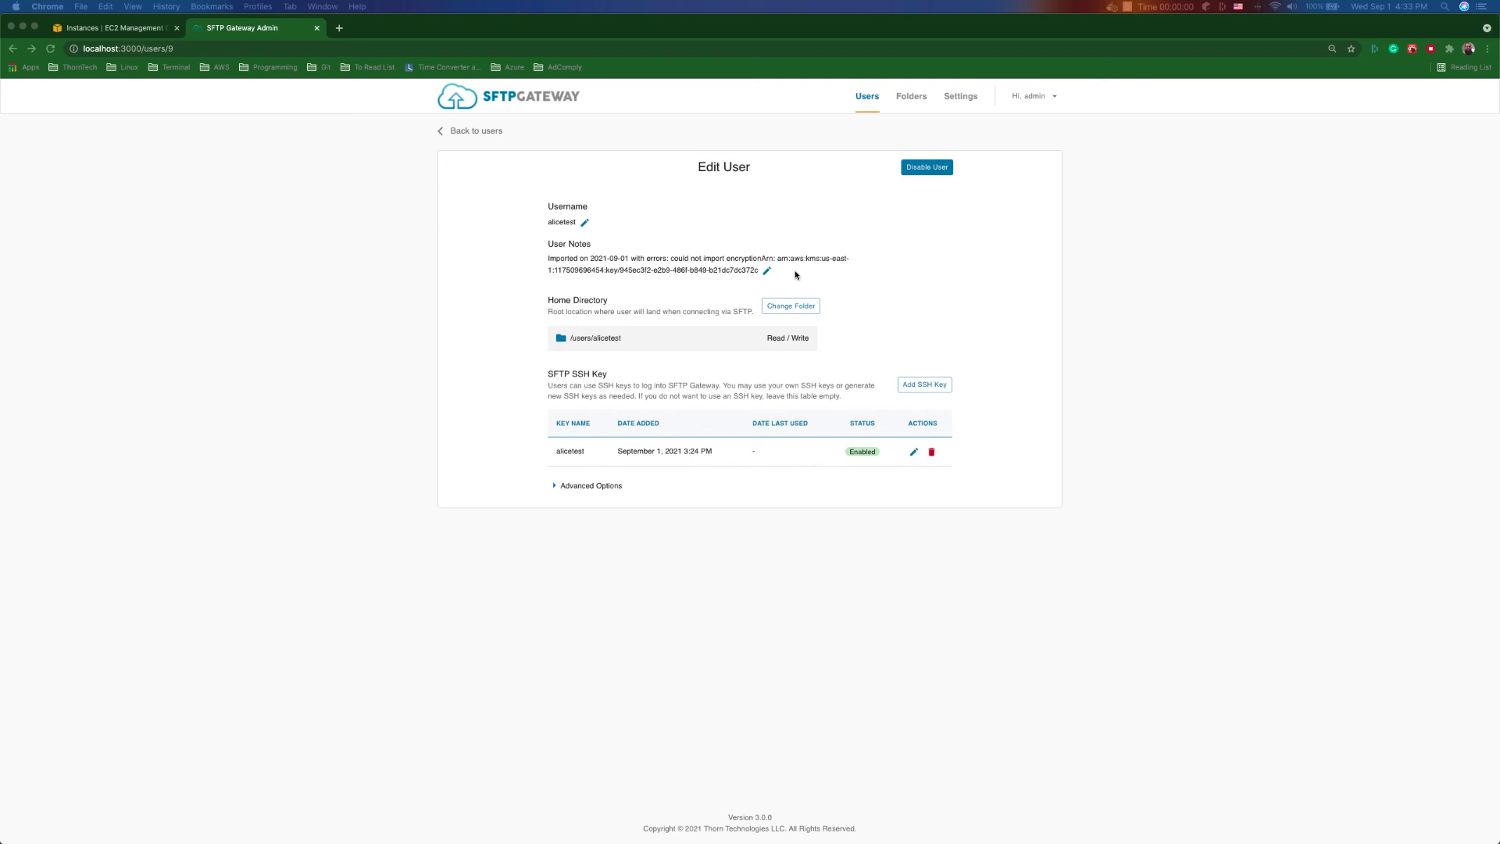
Load help.thorntech.com in a new Chrome tab
click(338, 28)
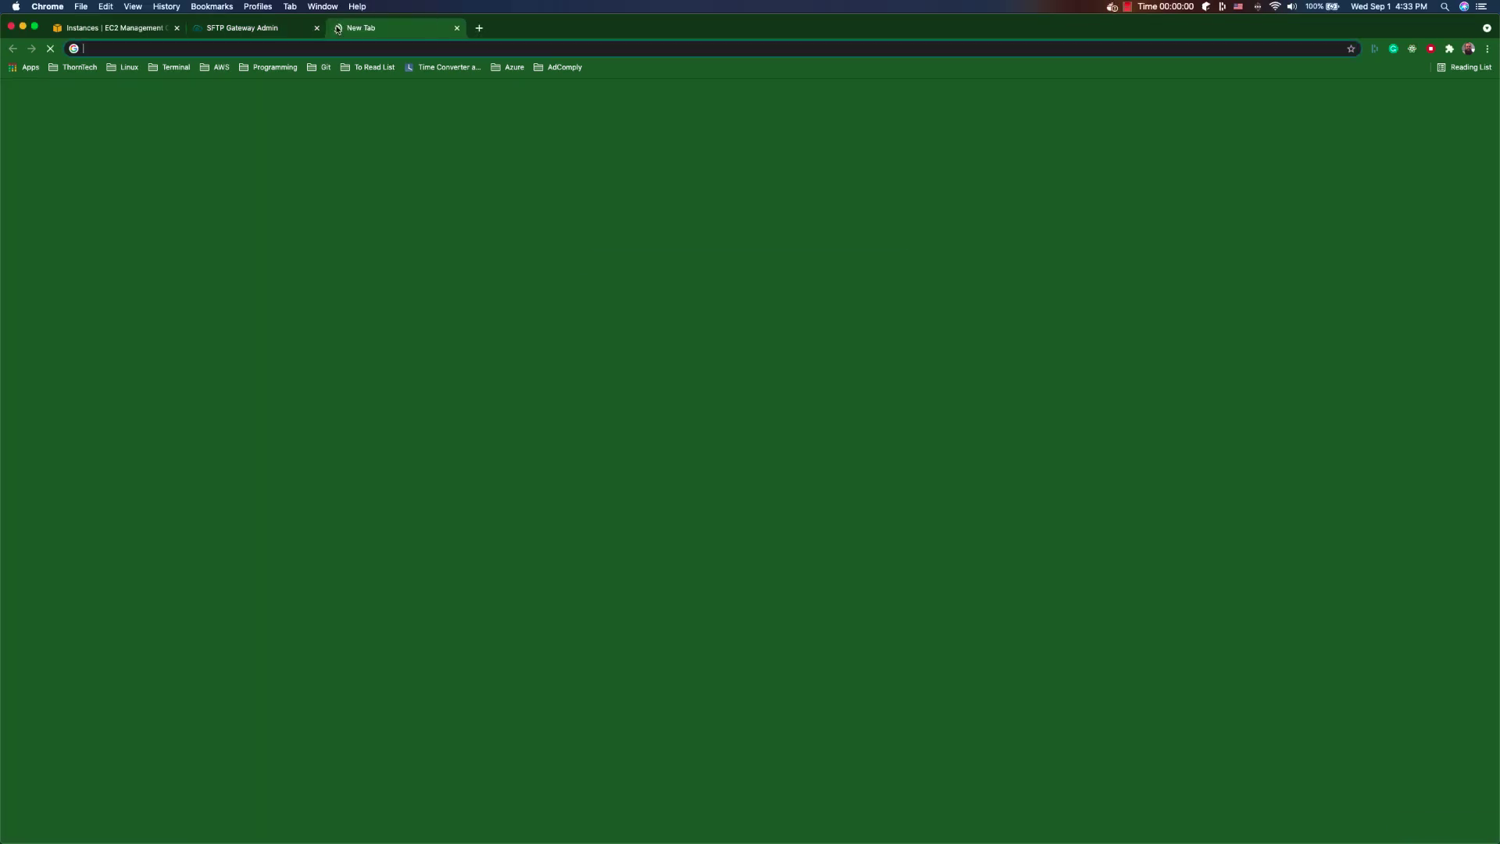
text(help.thorntech.com)
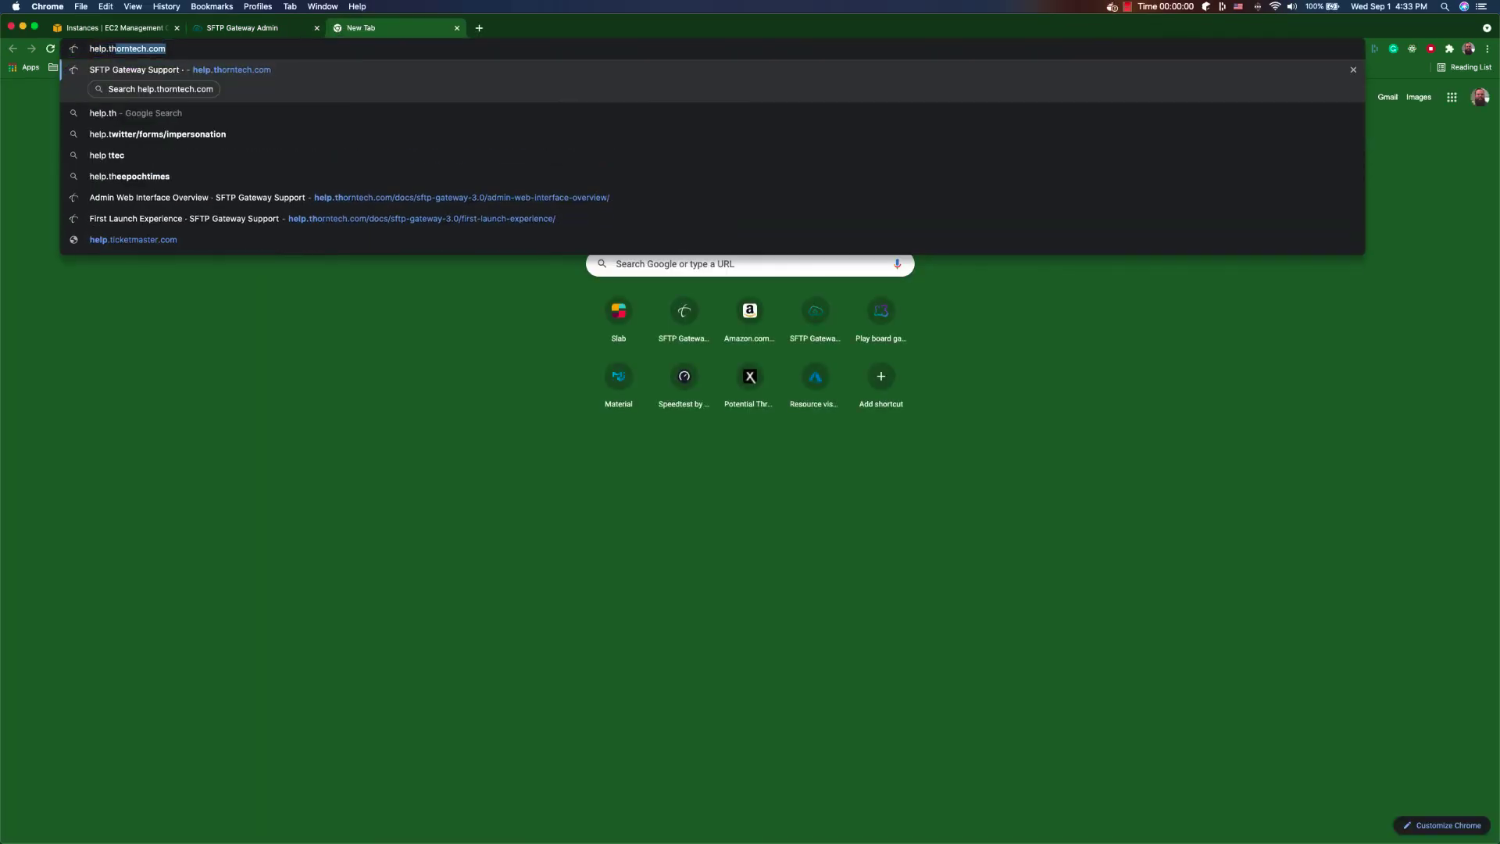
text(h.com)
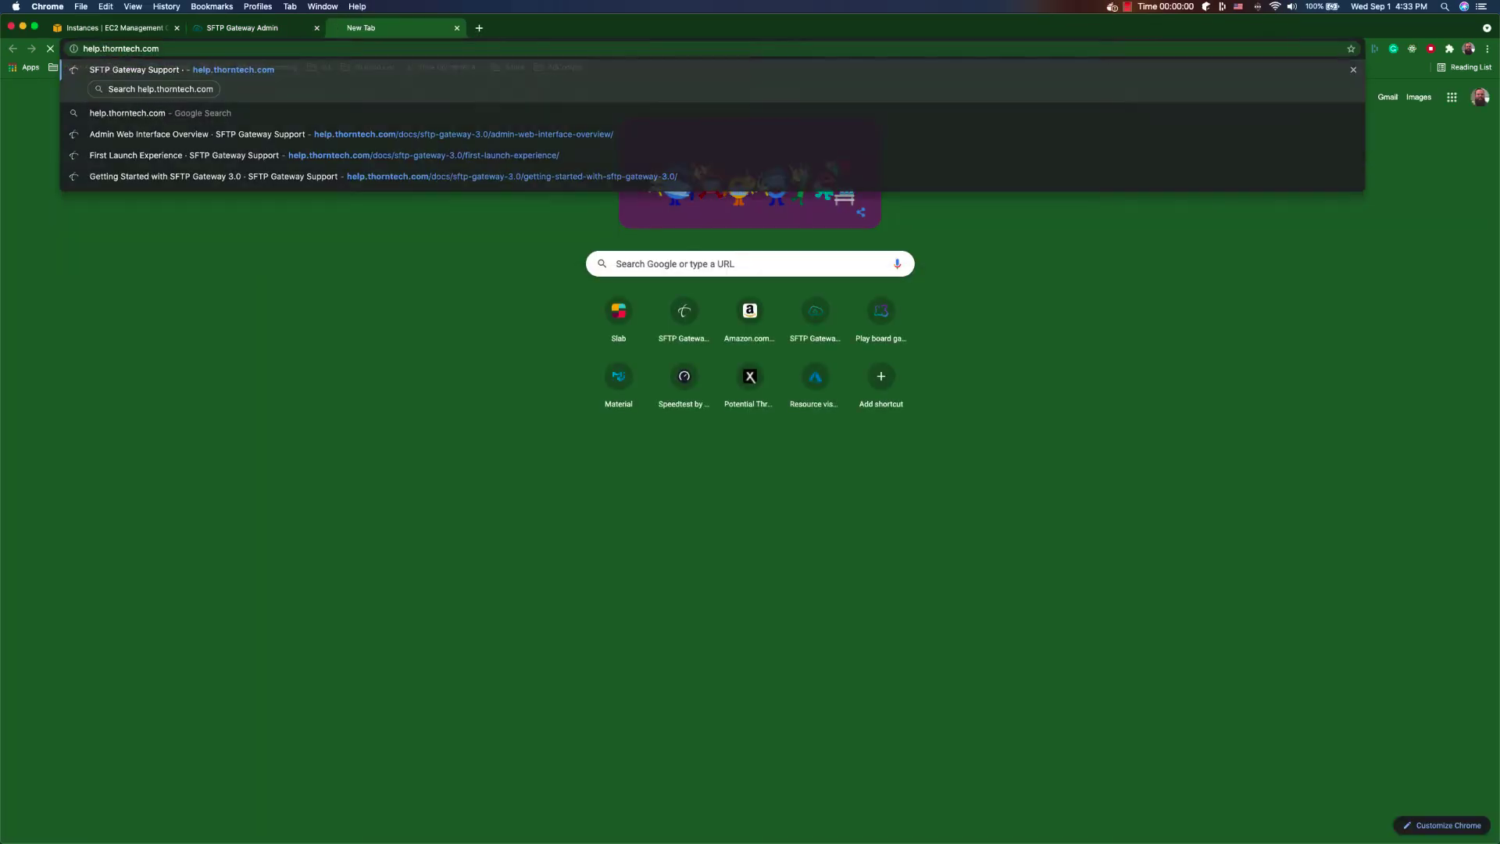
key(Return)
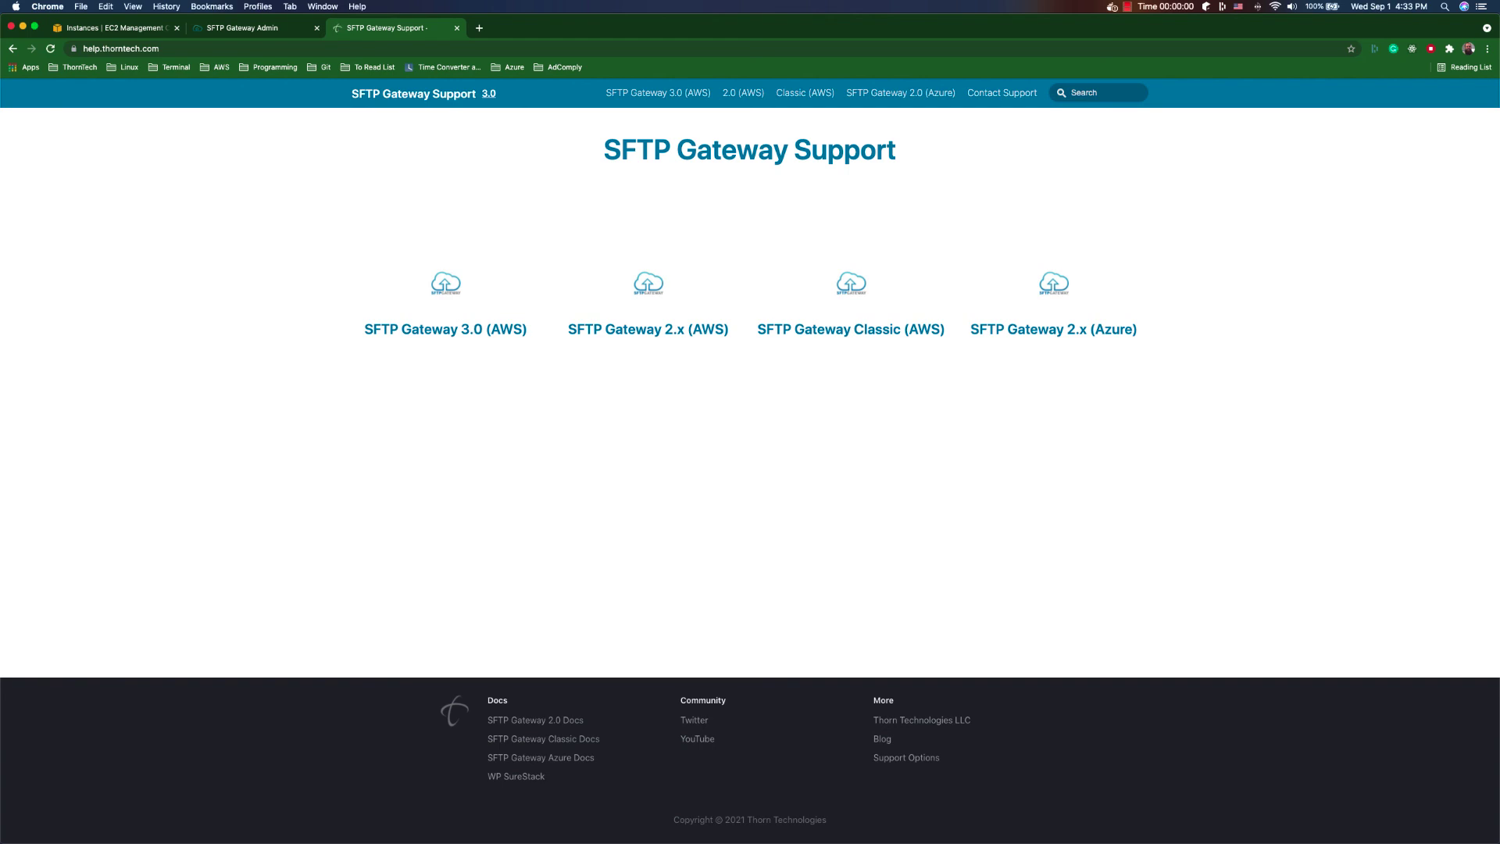